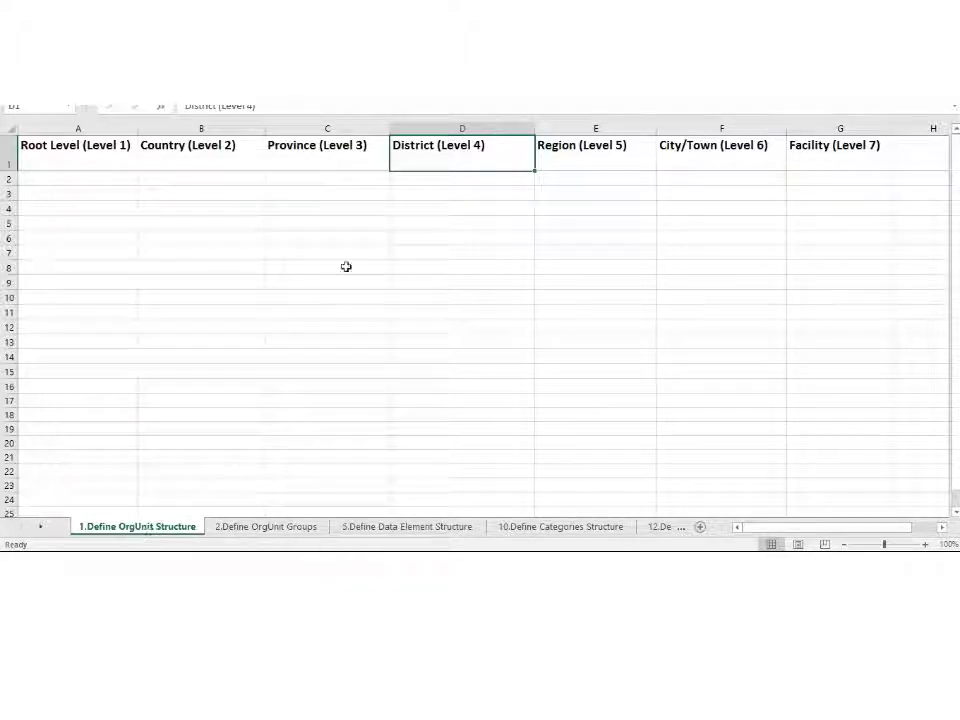
Enter LogicalOutcomes as the root level and Canada as the country in row 2
{"action": "left_click", "coordinate": [68, 163]}
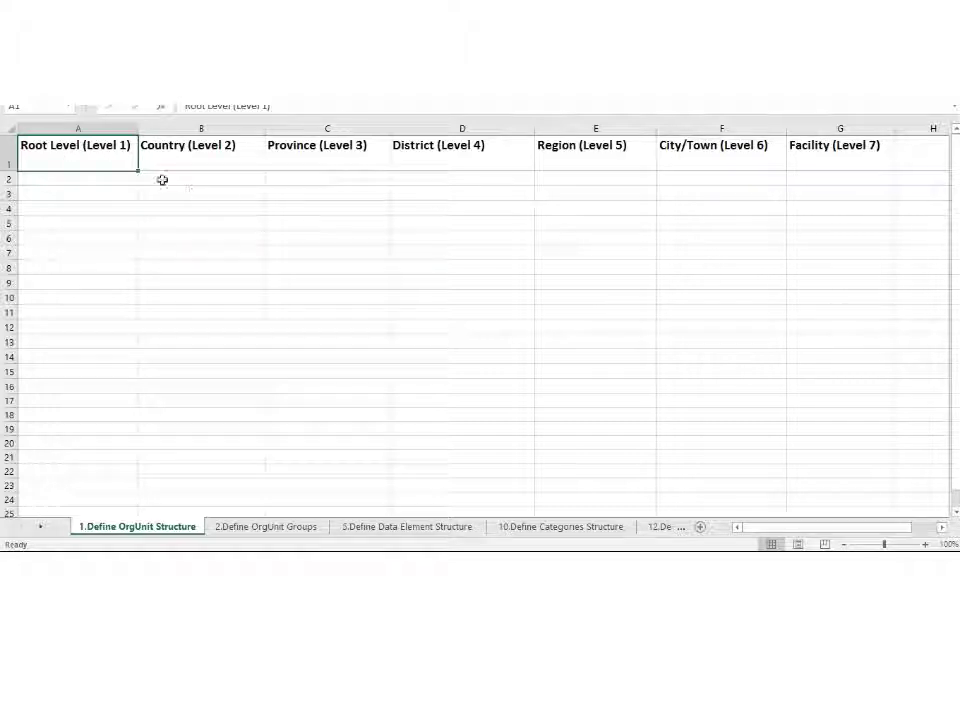
{"action": "left_click", "coordinate": [114, 180]}
{"action": "left_click", "coordinate": [114, 160]}
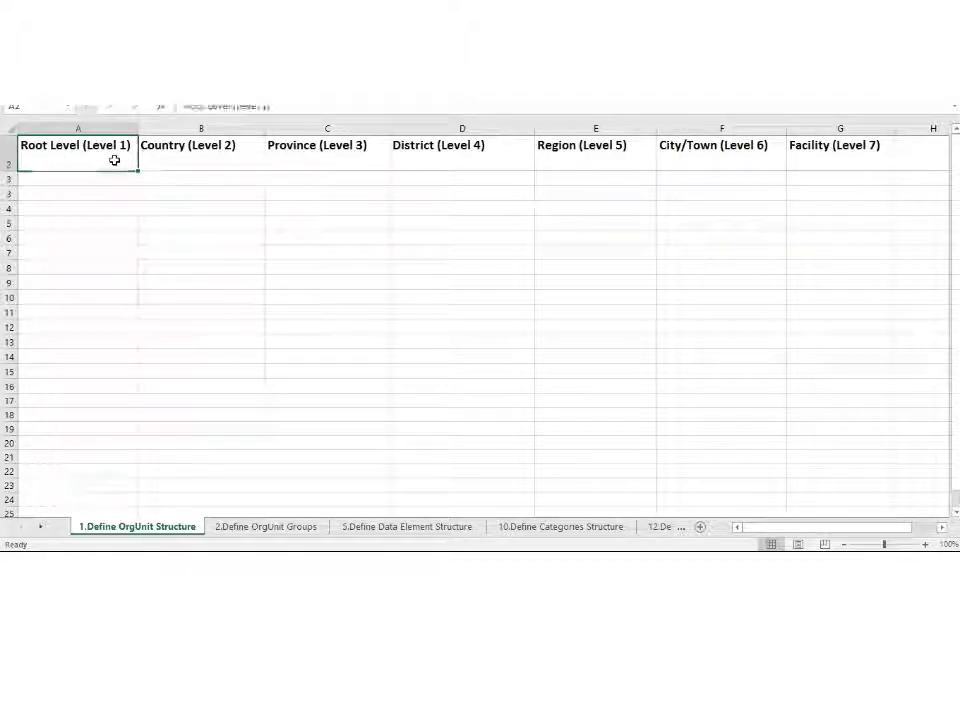
{"action": "left_click", "coordinate": [121, 180]}
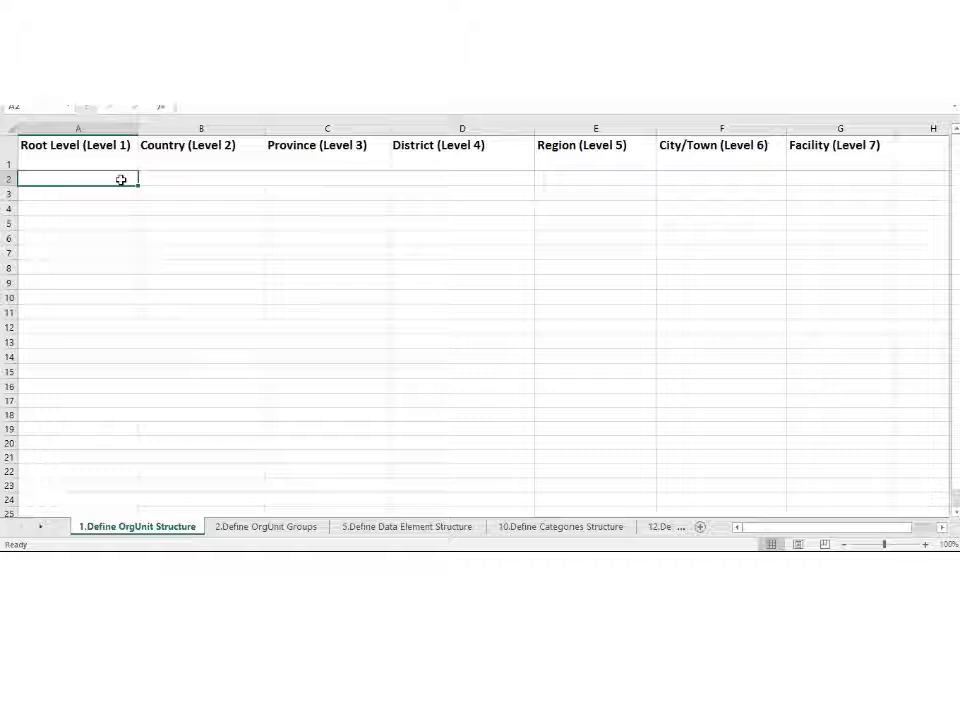
{"action": "double_click", "coordinate": [122, 180]}
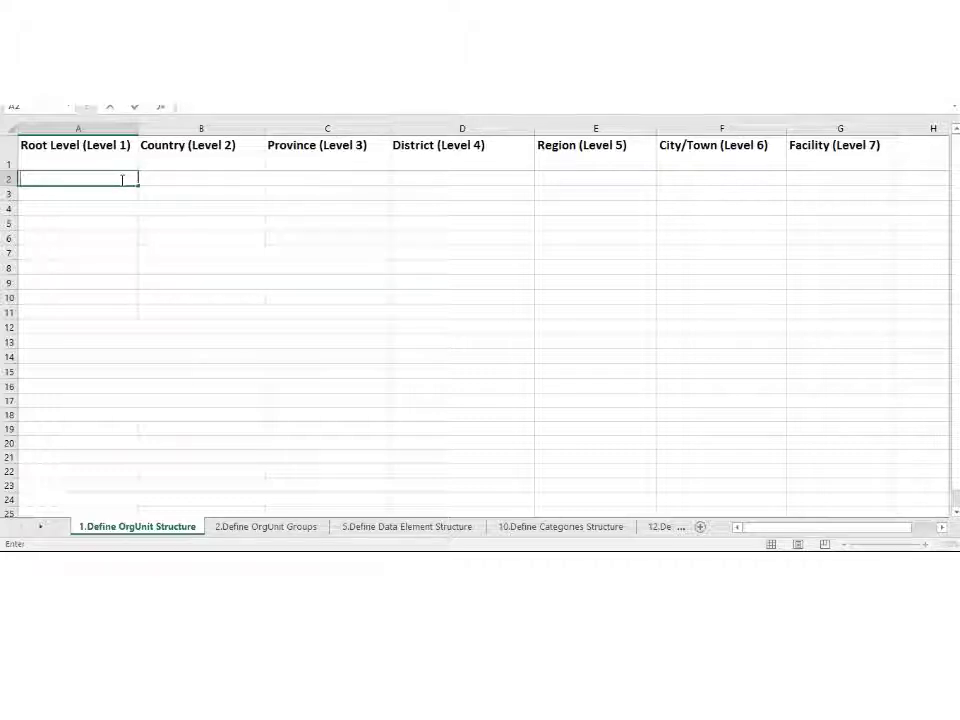
{"action": "type", "text": "LogicalOutco"}
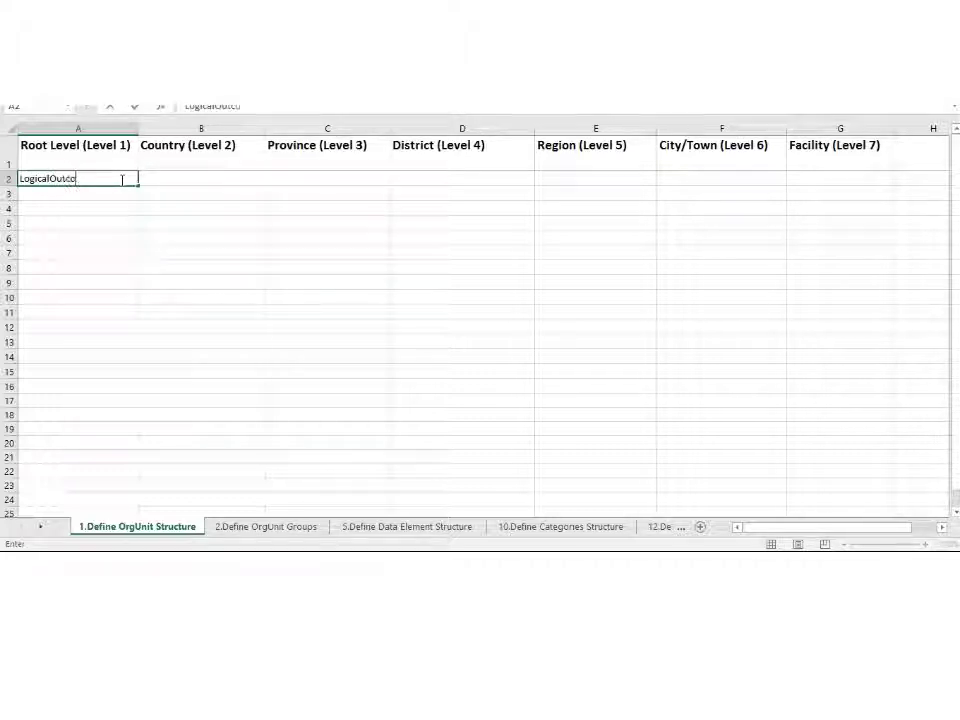
{"action": "type", "text": "mes"}
{"action": "key", "text": "Tab"}
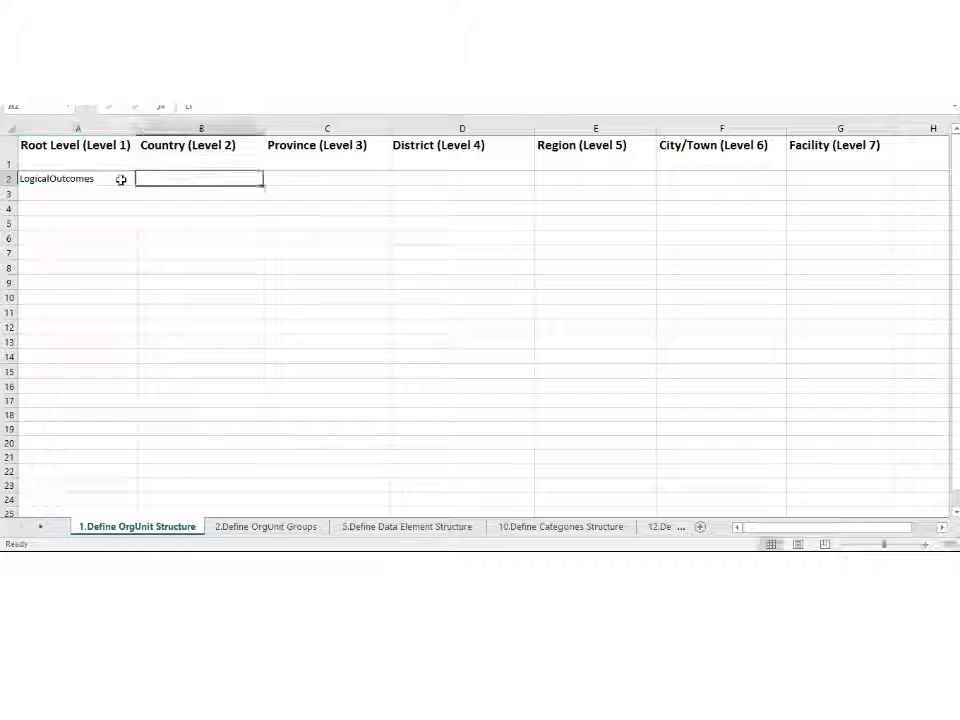
{"action": "type", "text": "Canada"}
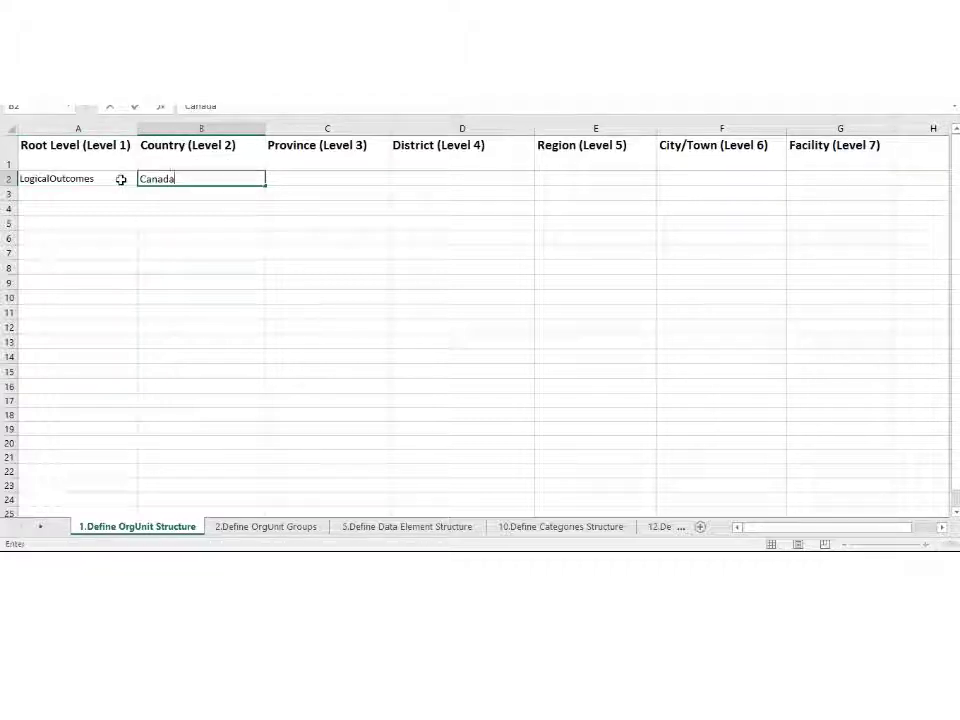
{"action": "key", "text": "Tab"}
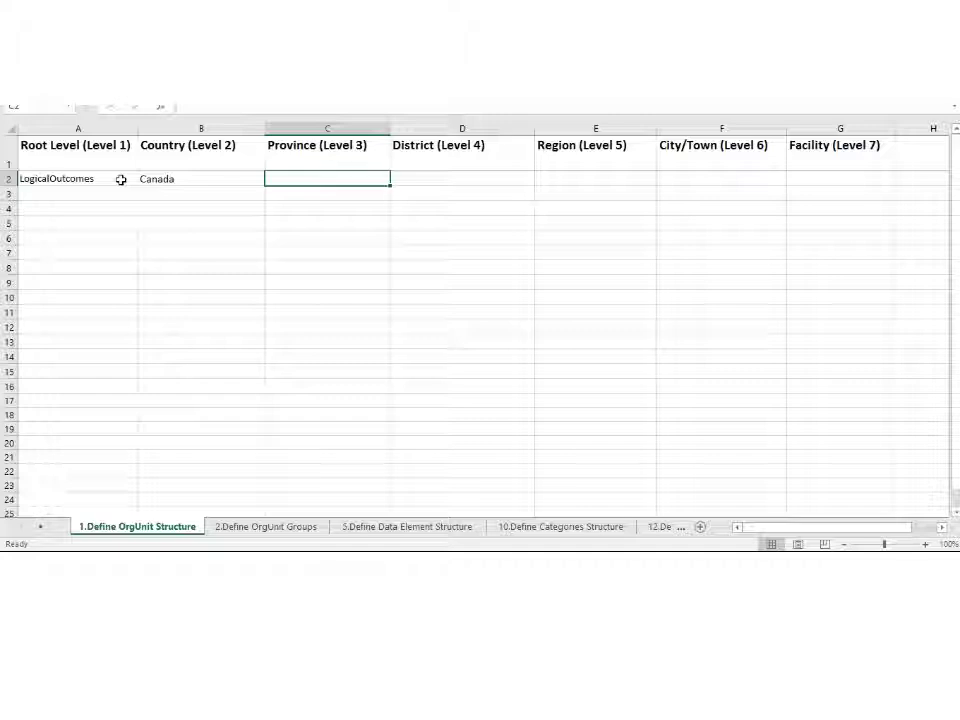
List Winnipeg, Quebec and Ontario in the Province (Level 3) column, starting in row 2 beside Canada
{"action": "type", "text": "Winnipeg"}
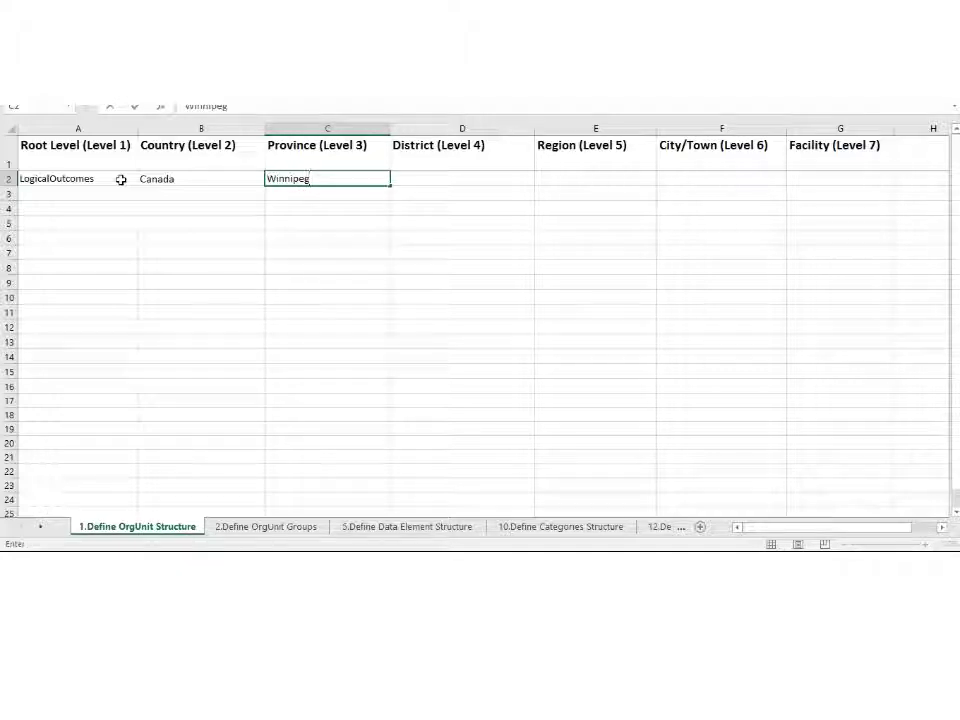
{"action": "key", "text": "Tab"}
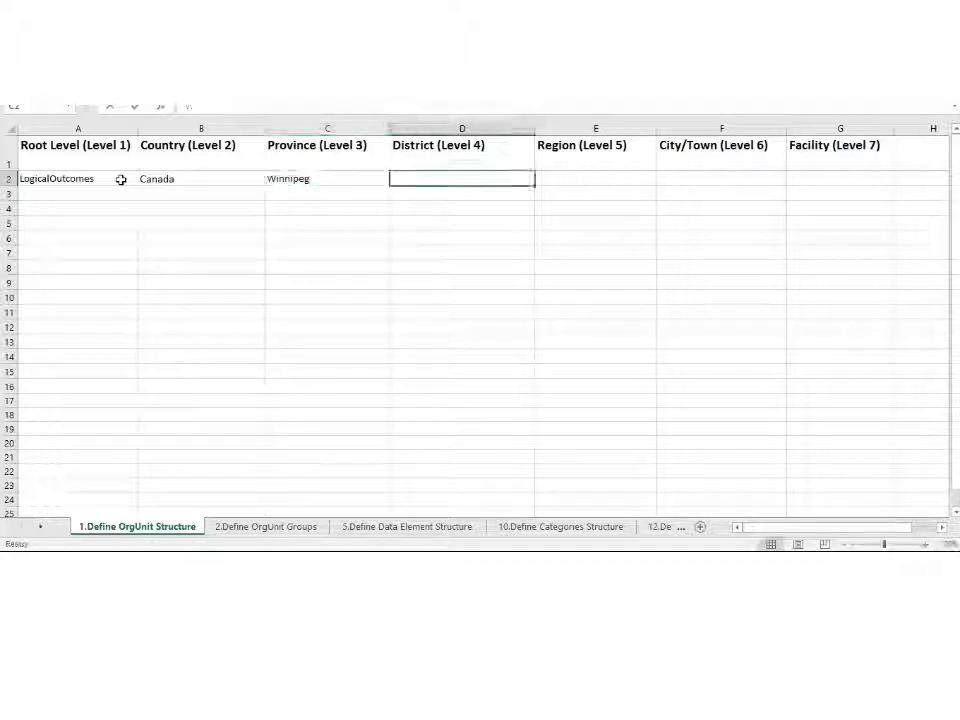
{"action": "key", "text": "Return"}
{"action": "type", "text": "Quebec"}
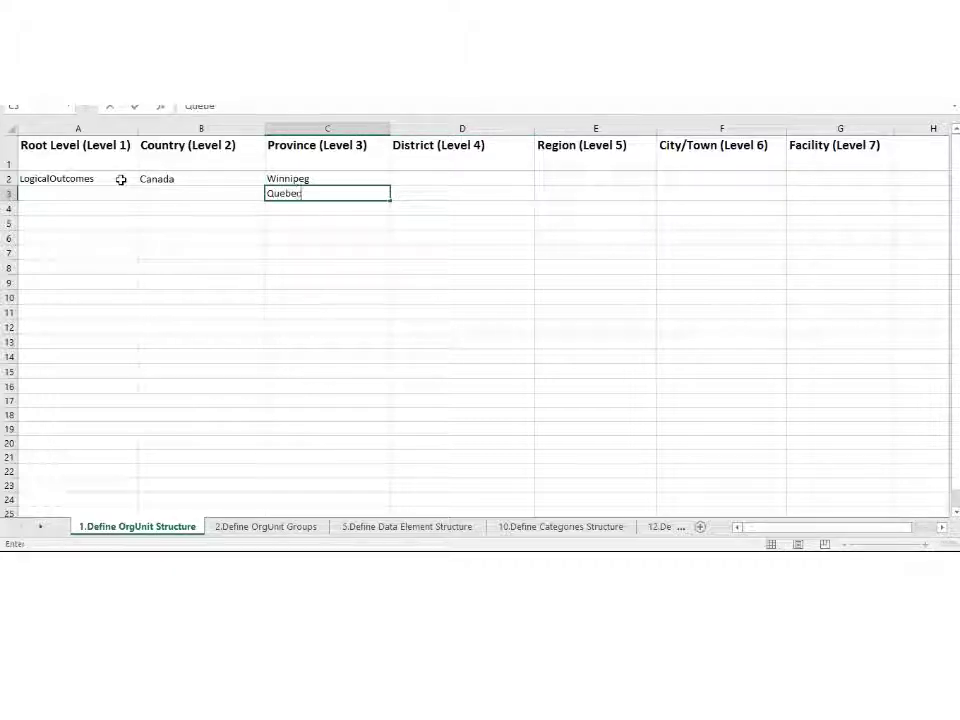
{"action": "key", "text": "Return"}
{"action": "type", "text": "Ontario"}
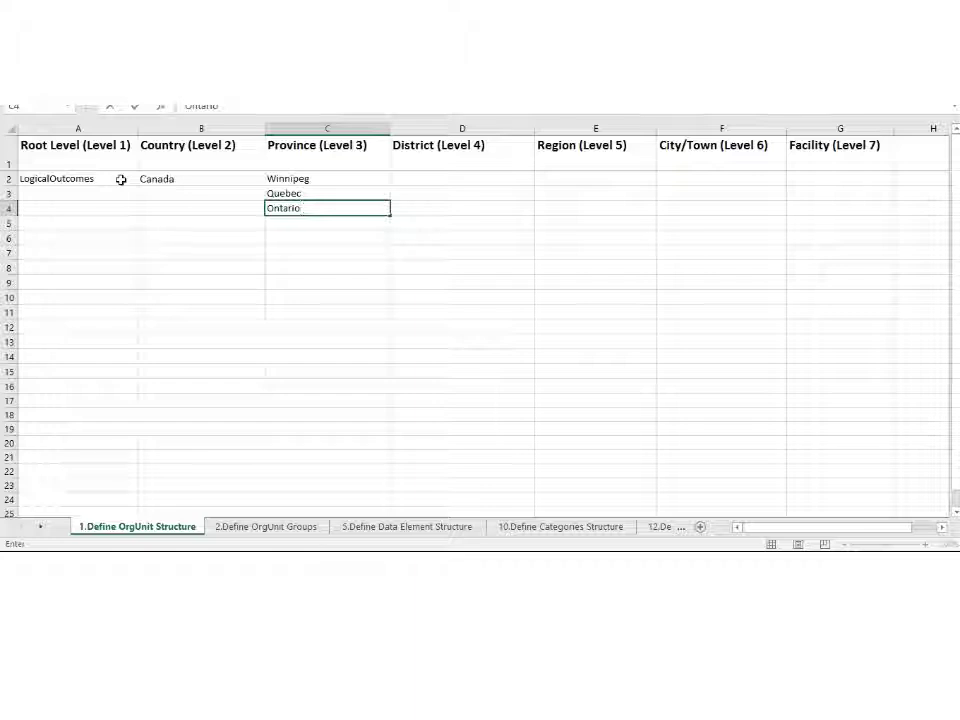
{"action": "left_click", "coordinate": [300, 221]}
Highlight the Ontario cell with a yellow fill
{"action": "left_click", "coordinate": [304, 208]}
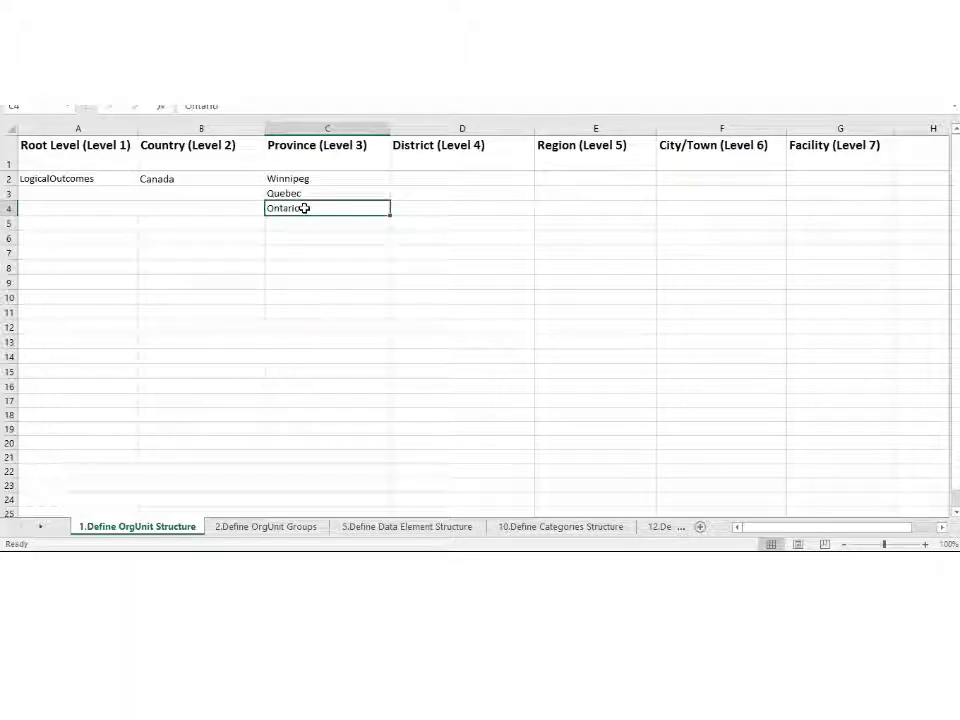
{"action": "left_click", "coordinate": [50, 70]}
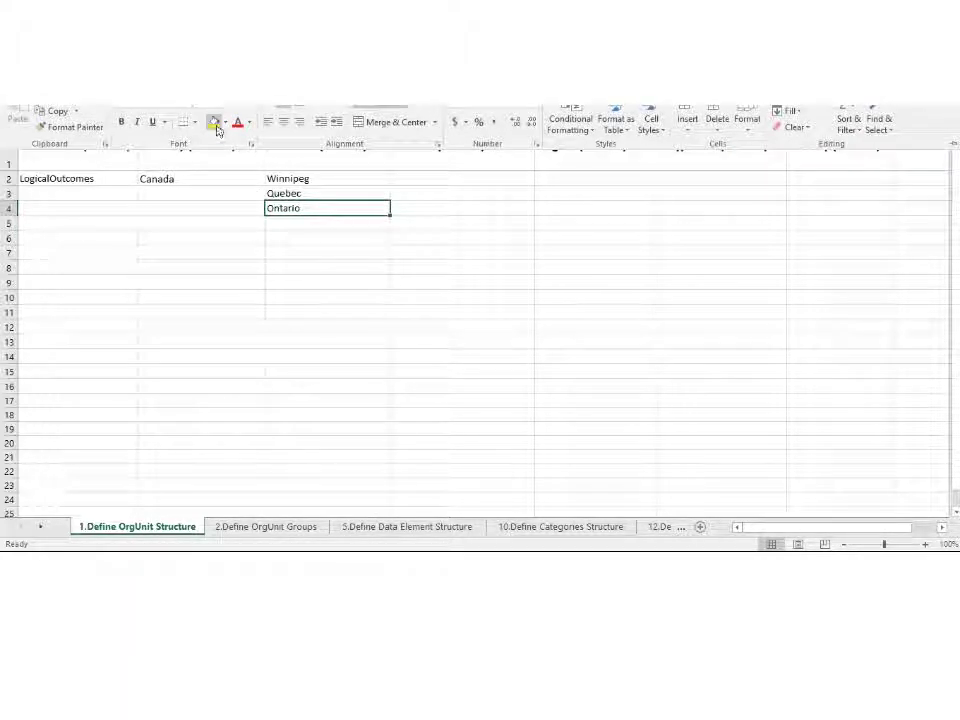
{"action": "left_click", "coordinate": [217, 128]}
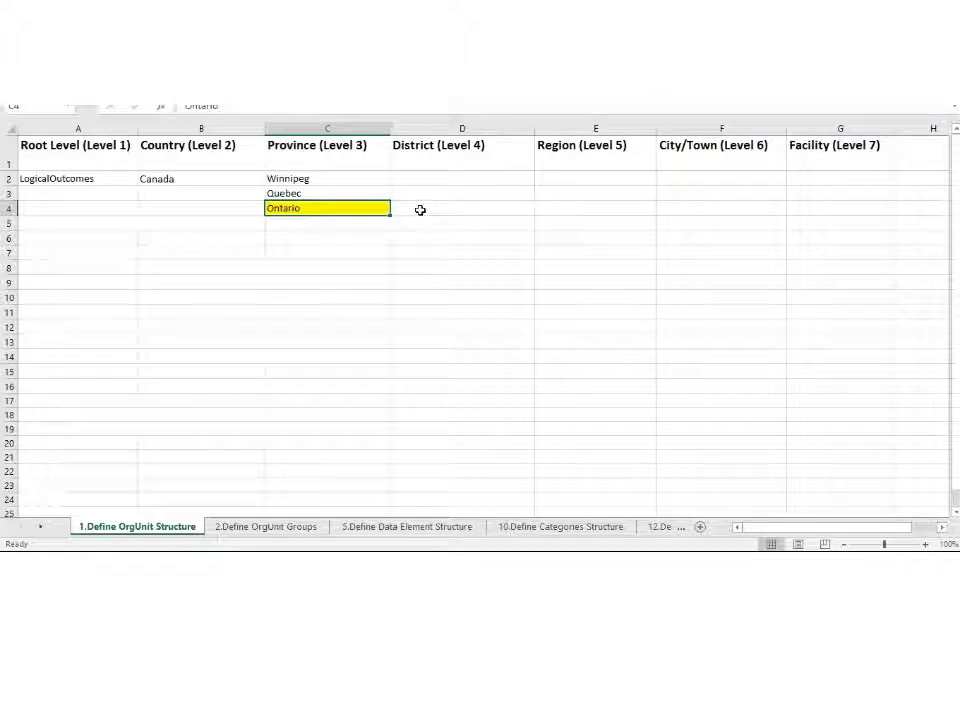
List Eastern, Northern, Western and Central in the District (Level 4) column, starting in the Ontario row
{"action": "left_click", "coordinate": [420, 210]}
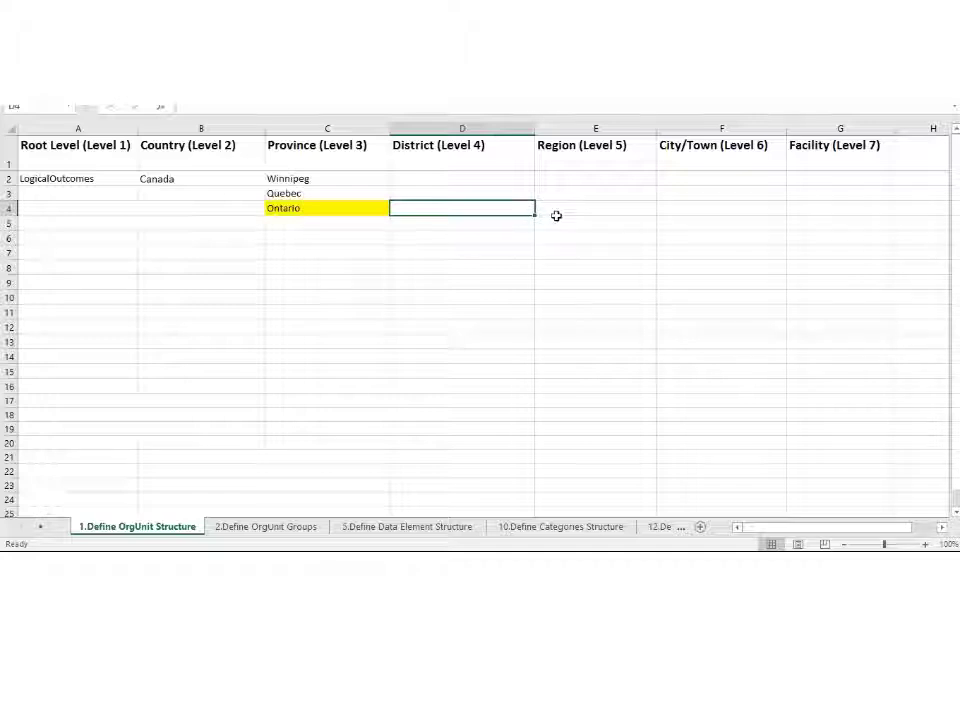
{"action": "type", "text": "Bastern"}
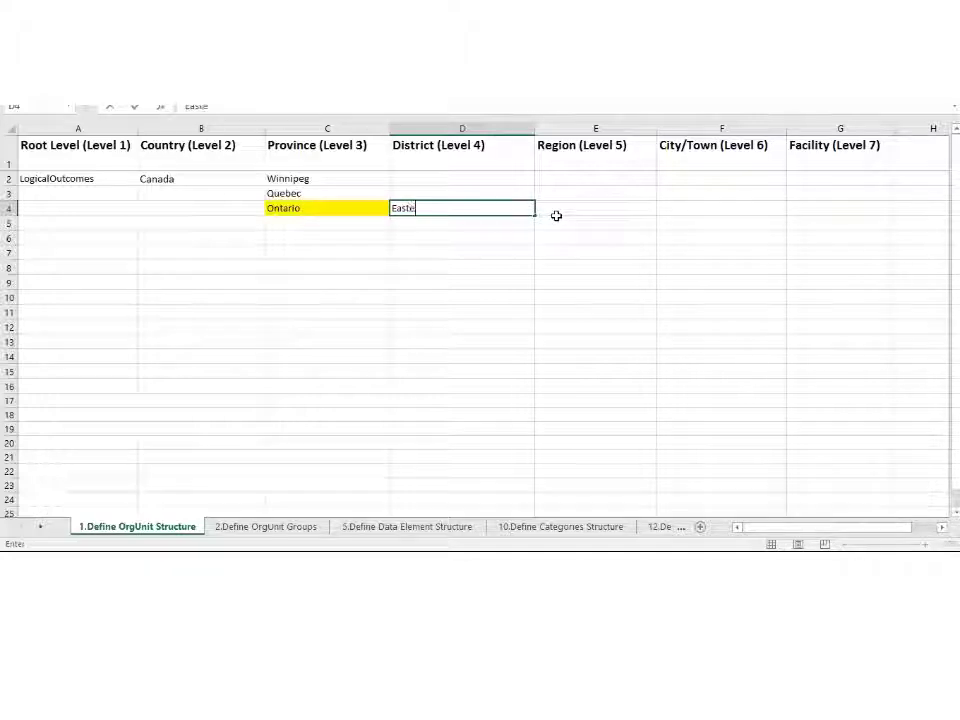
{"action": "key", "text": "Return"}
{"action": "type", "text": "Northern"}
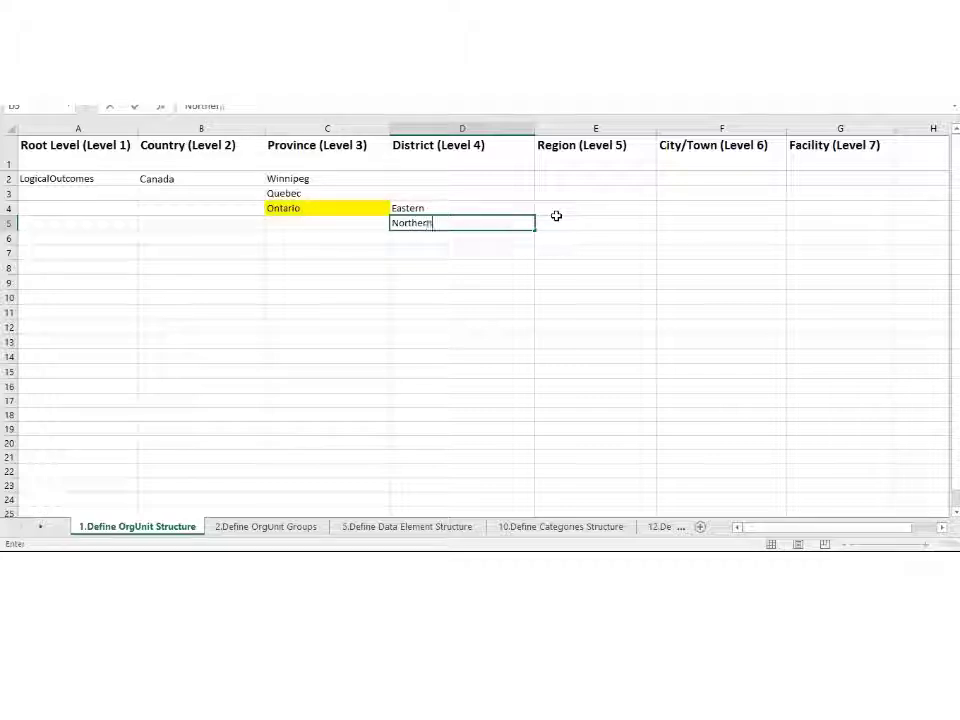
{"action": "key", "text": "Return"}
{"action": "type", "text": "Western"}
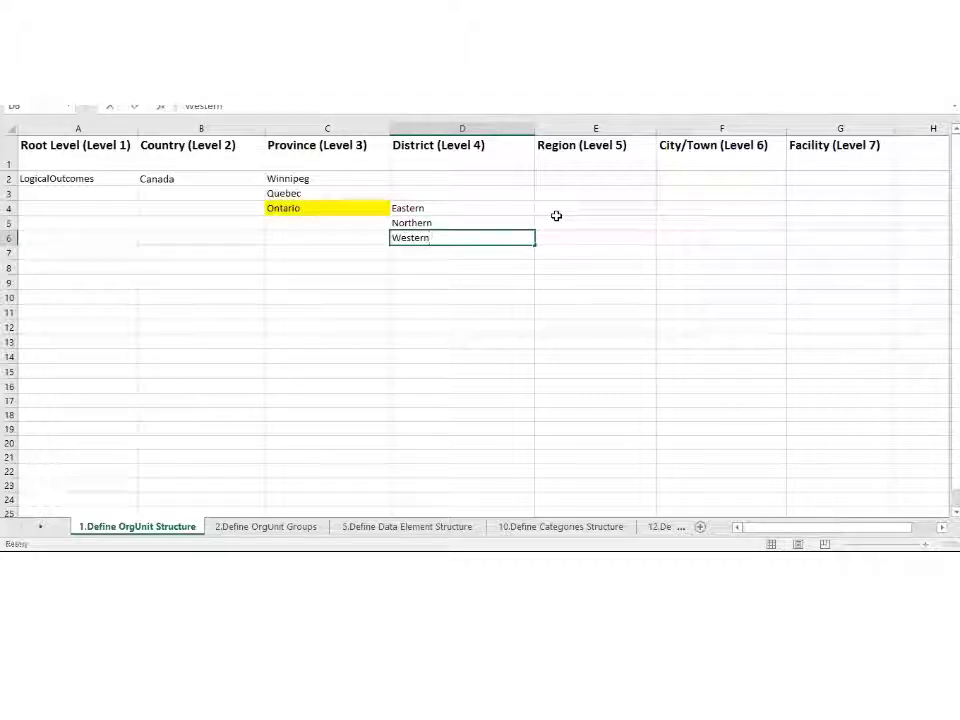
{"action": "key", "text": "Left"}
{"action": "key", "text": "Right"}
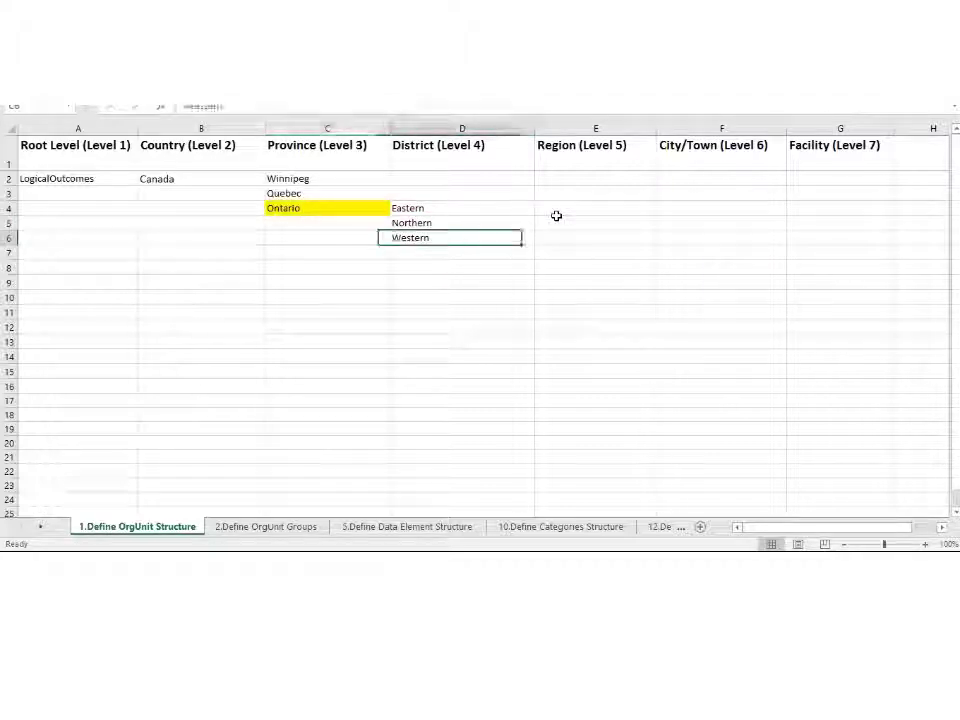
{"action": "key", "text": "Down"}
{"action": "type", "text": "Central"}
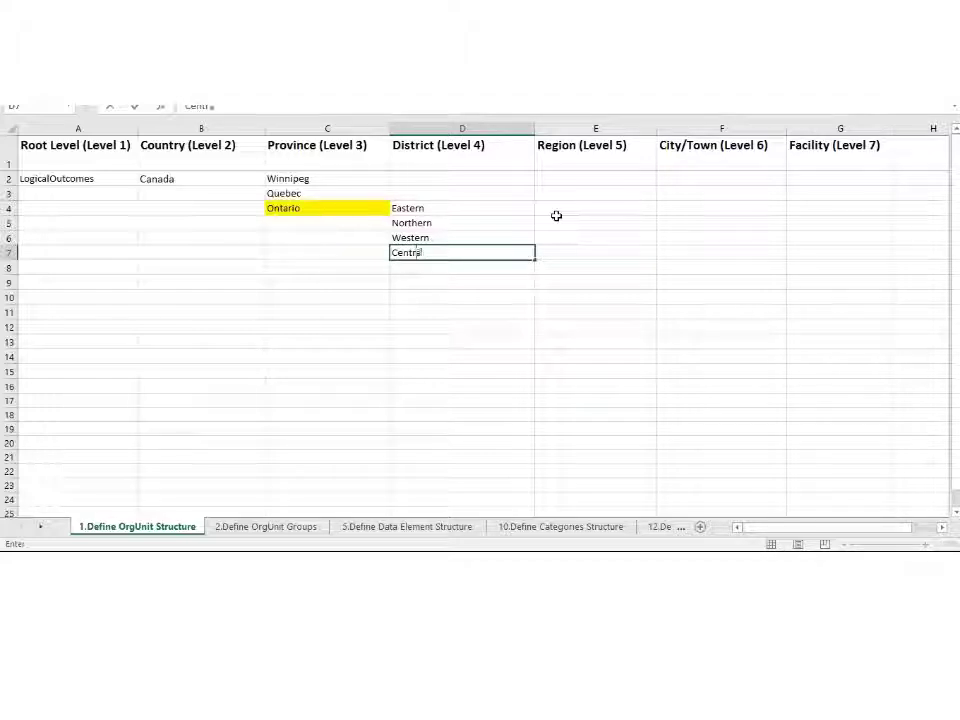
{"action": "key", "text": "ctrl+Return"}
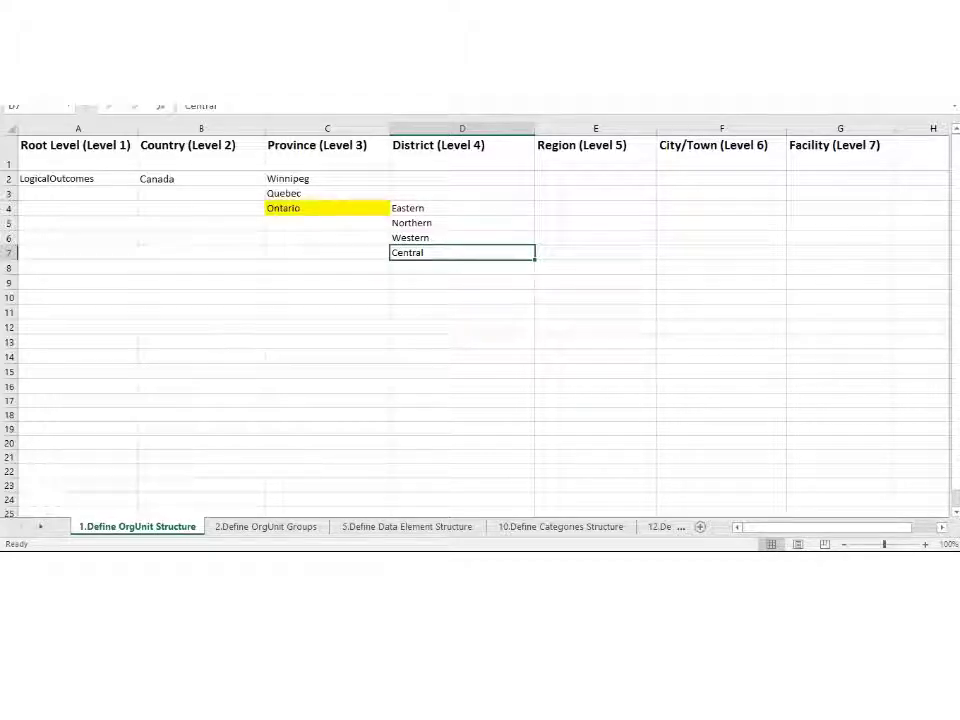
Highlight the Central district cell in yellow and enter the placeholder "..." in the cell below it
{"action": "left_click", "coordinate": [214, 122]}
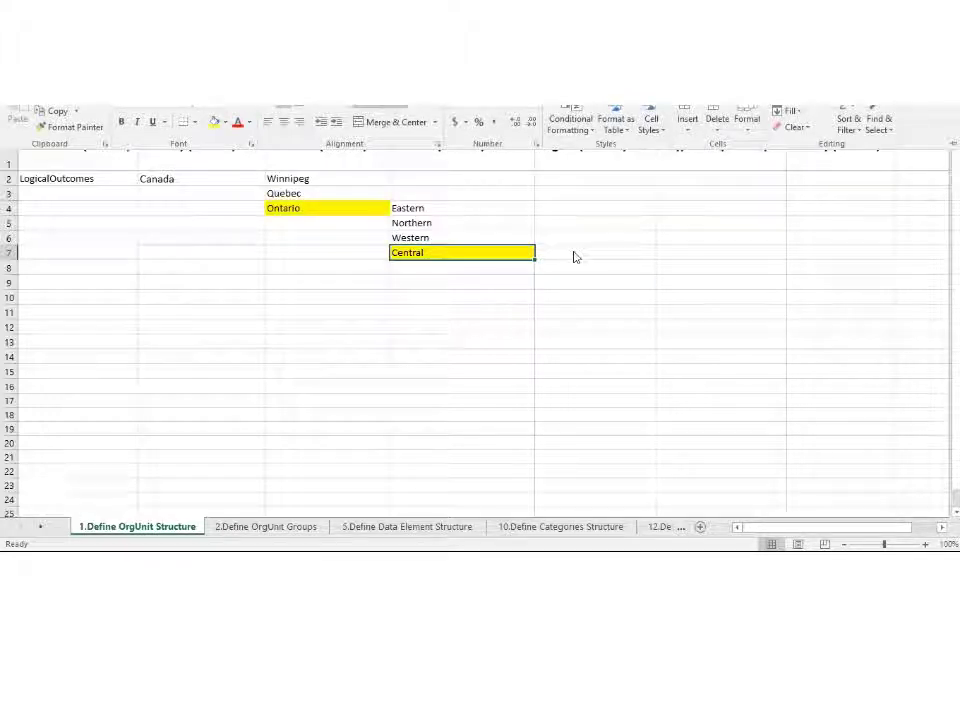
{"action": "left_click", "coordinate": [523, 255]}
{"action": "left_click", "coordinate": [514, 268]}
{"action": "double_click", "coordinate": [524, 268]}
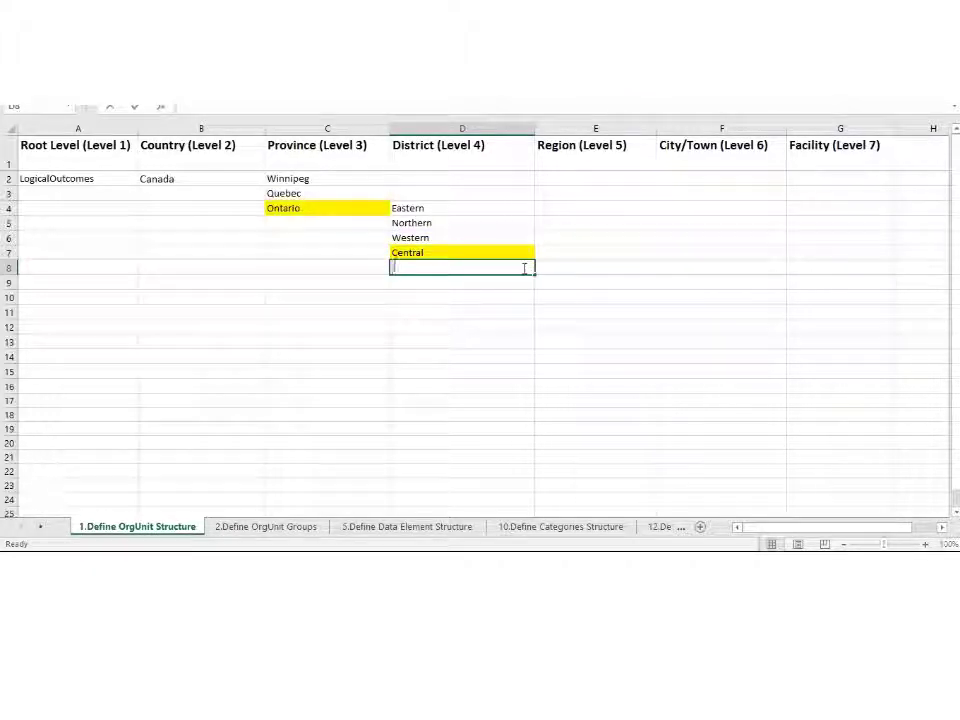
{"action": "type", "text": "..."}
List Simcoe, Brant, GTA and the placeholder "..." in the Region (Level 5) column, starting in the Central row
{"action": "left_click", "coordinate": [548, 253]}
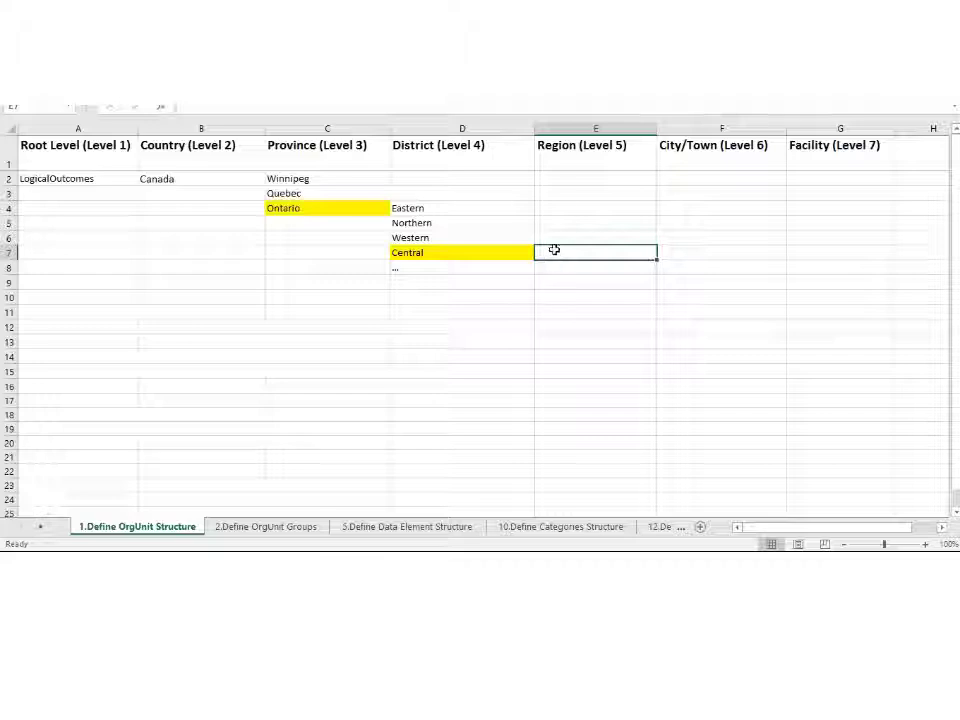
{"action": "type", "text": "Simco"}
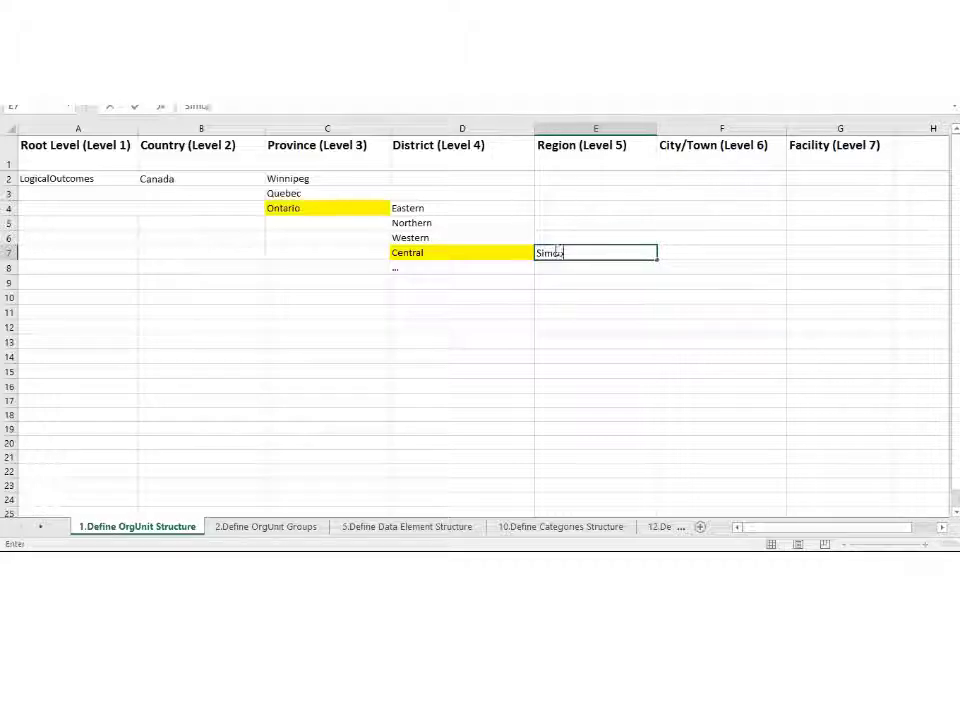
{"action": "type", "text": "e"}
{"action": "key", "text": "Return"}
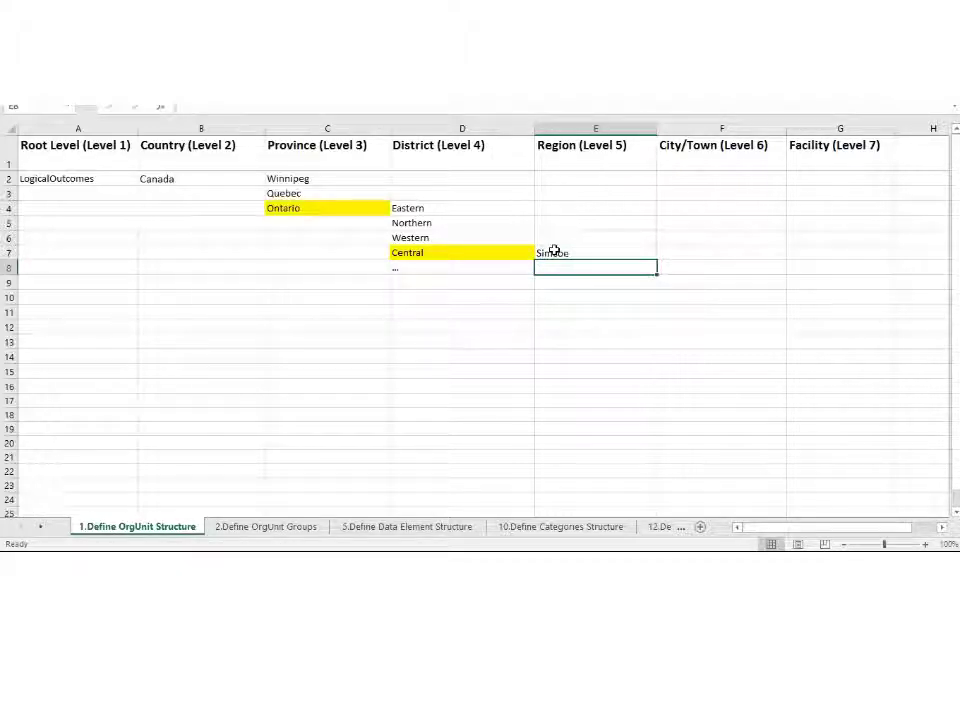
{"action": "type", "text": "Brant"}
{"action": "key", "text": "Return"}
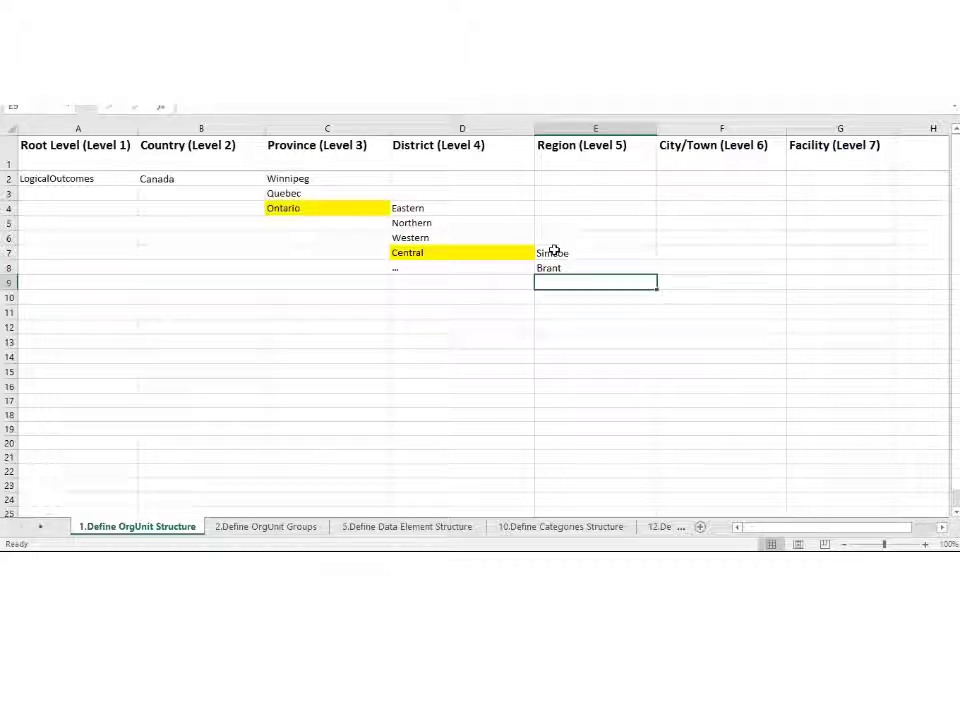
{"action": "type", "text": "GTA"}
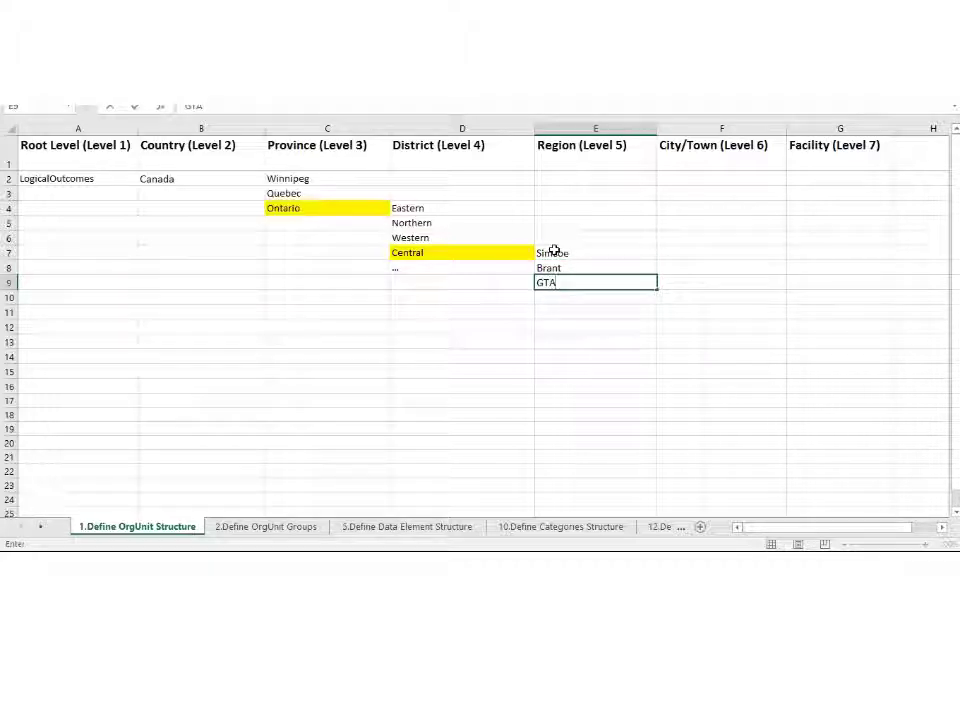
{"action": "key", "text": "Return"}
{"action": "type", "text": "..."}
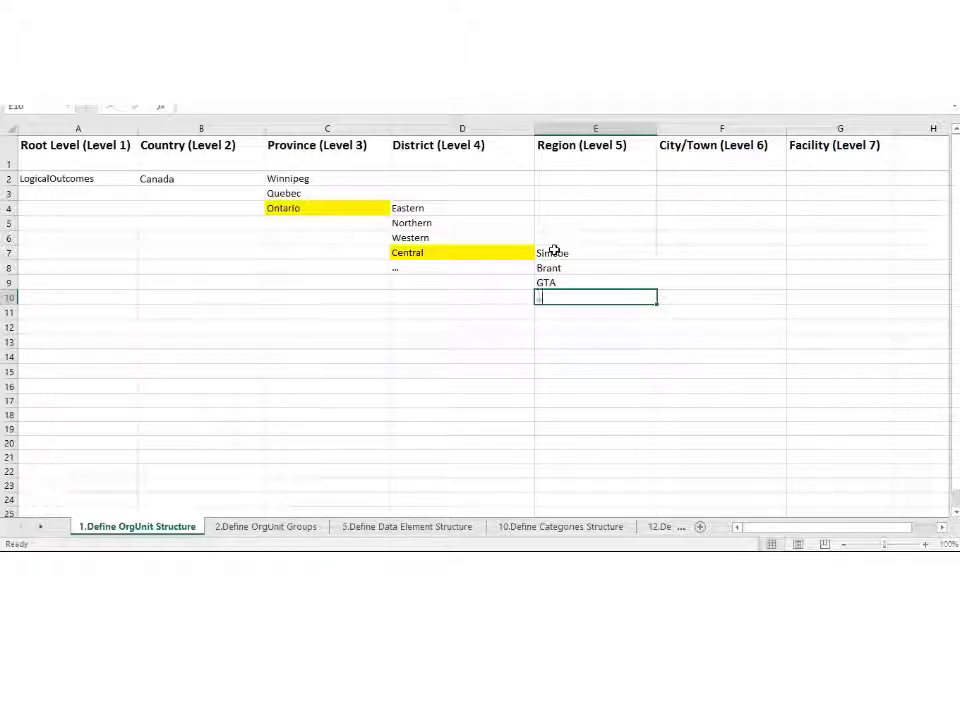
{"action": "key", "text": "Tab"}
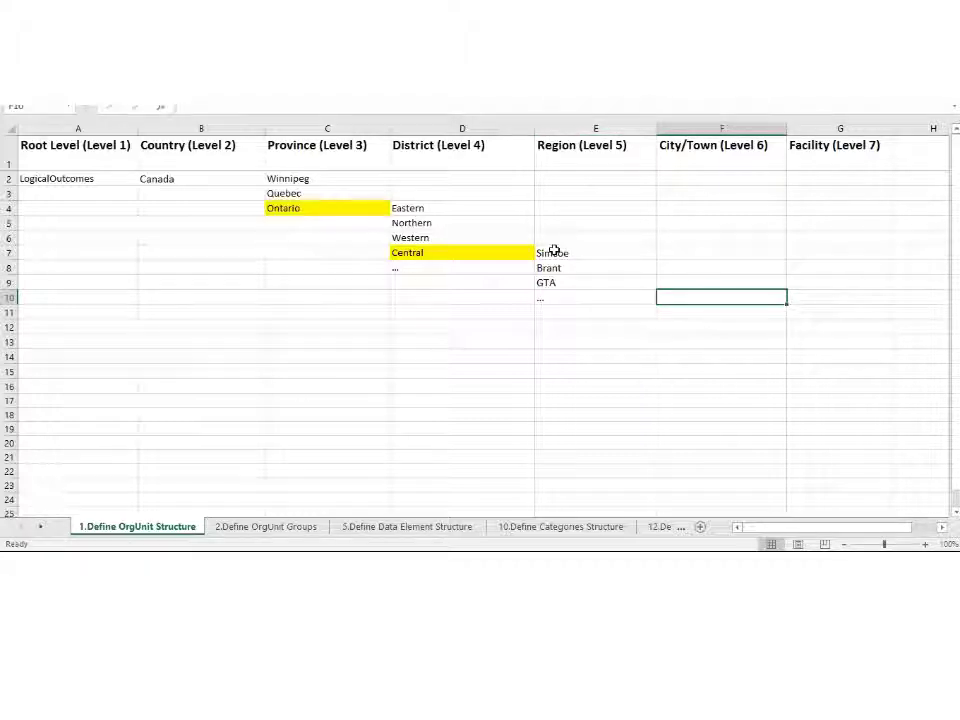
{"action": "key", "text": "Up"}
Highlight the GTA cell in yellow and select the City/Town (Level 6) cell beside it
{"action": "left_click", "coordinate": [572, 285]}
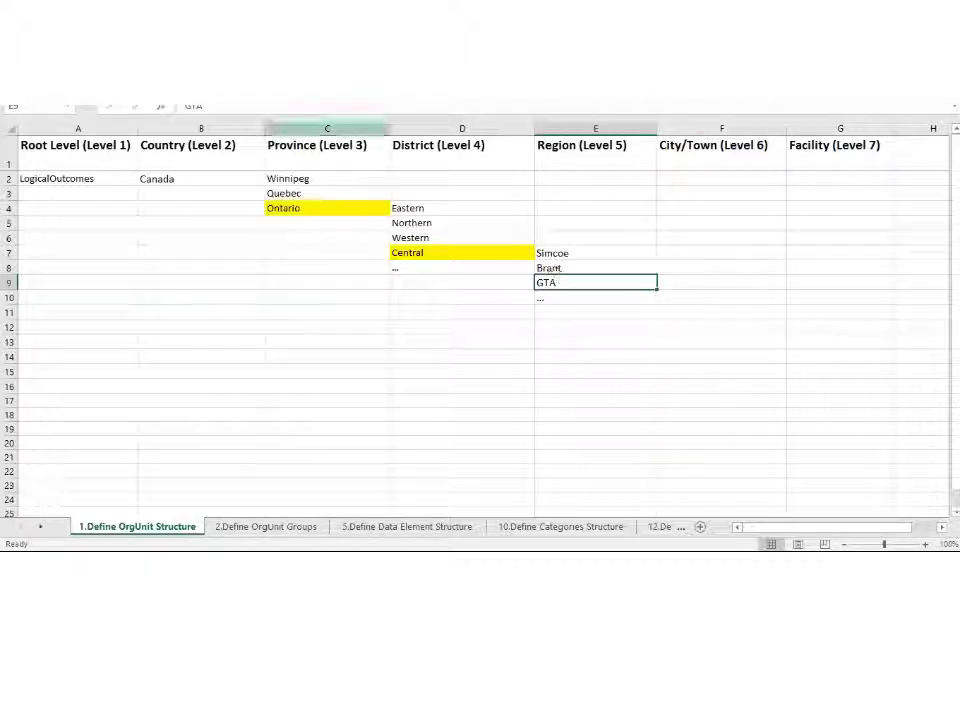
{"action": "left_click", "coordinate": [53, 80]}
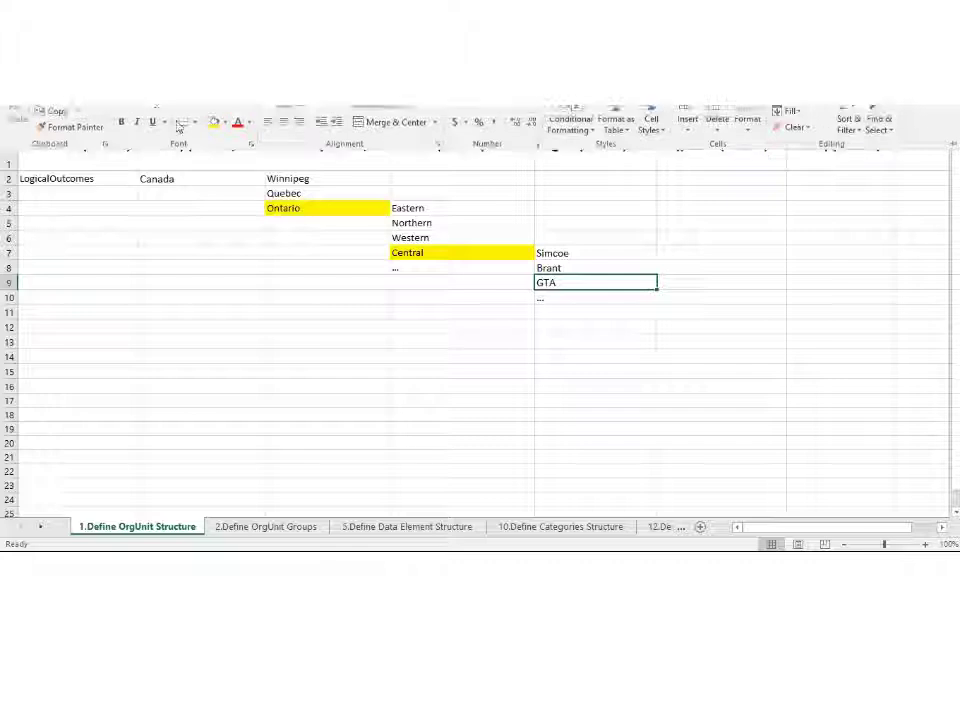
{"action": "left_click", "coordinate": [214, 122]}
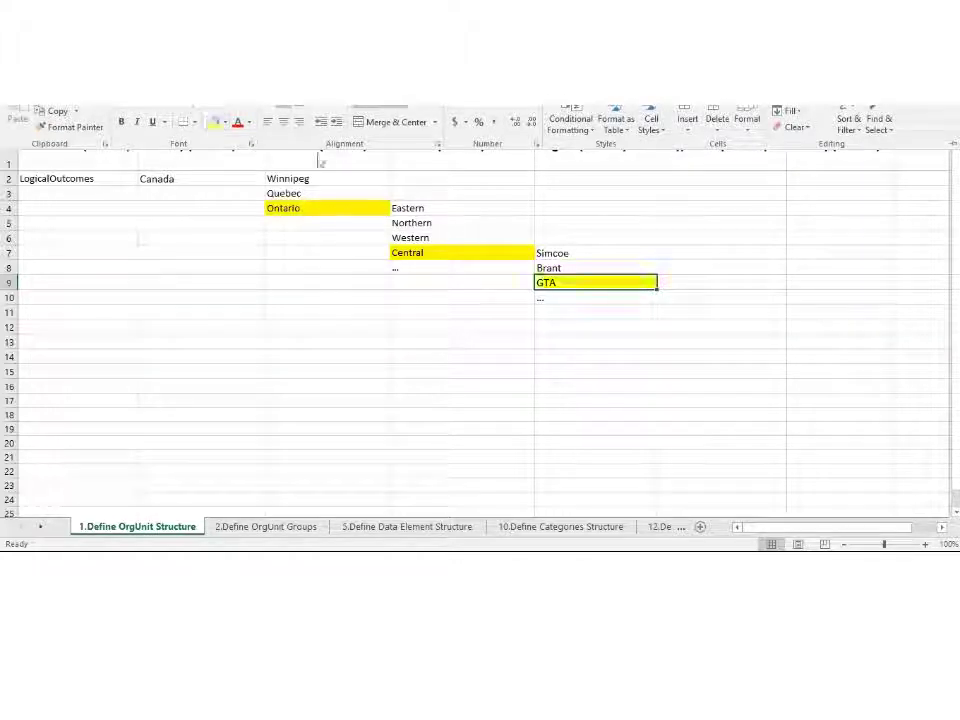
{"action": "left_click", "coordinate": [679, 283]}
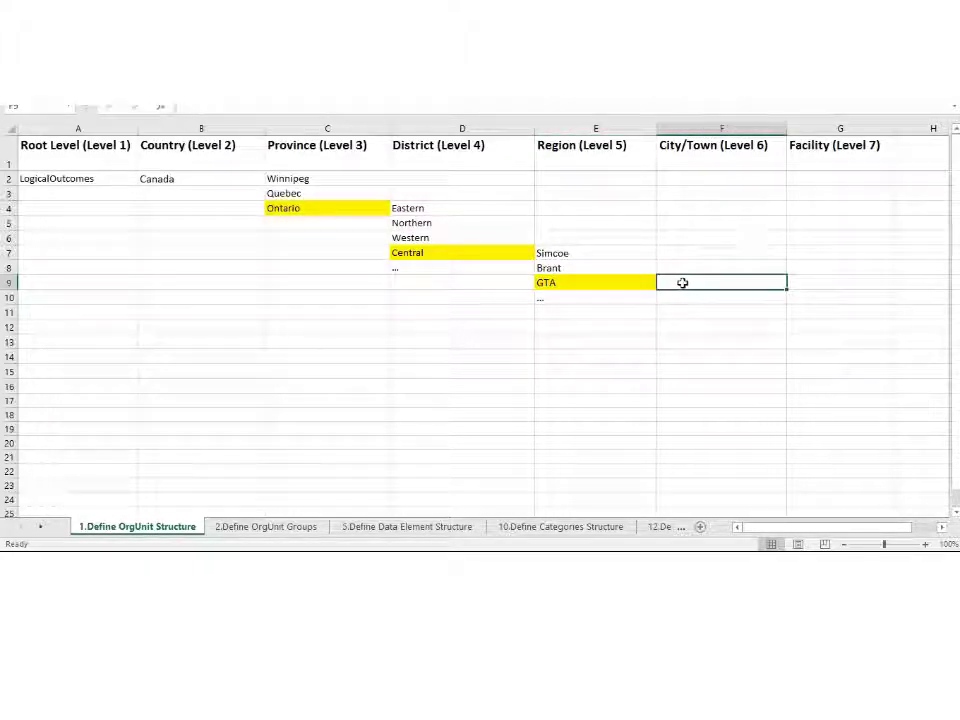
List Vaughn, Whitby, Toronto and the placeholder "..." in the City/Town (Level 6) column, starting in the GTA row
{"action": "type", "text": "Vau"}
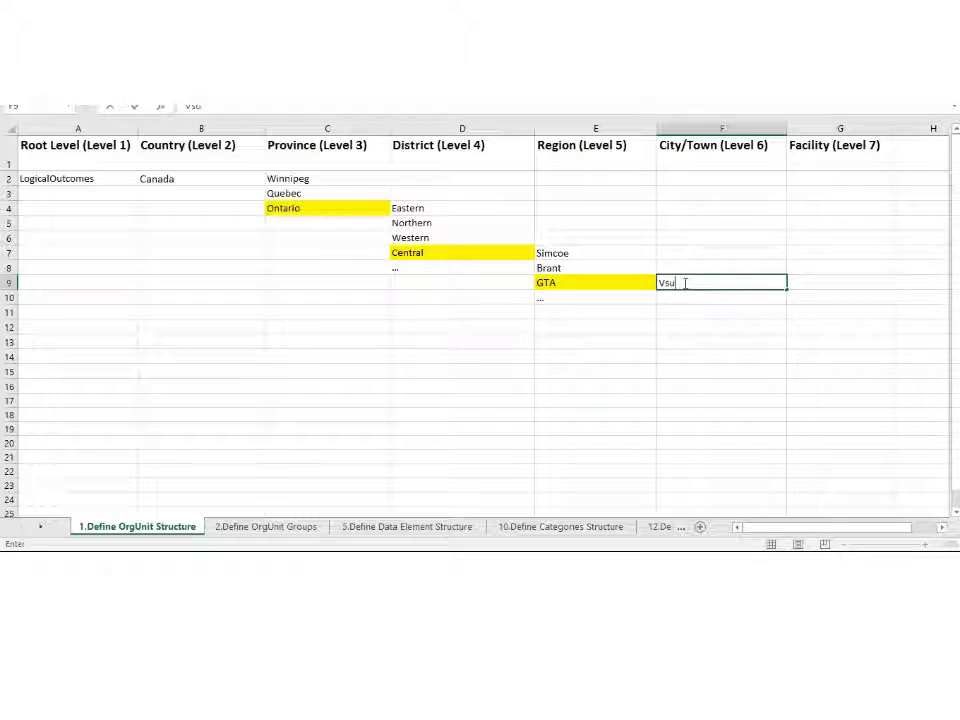
{"action": "type", "text": "ghn"}
{"action": "key", "text": "Return"}
{"action": "type", "text": "Wh"}
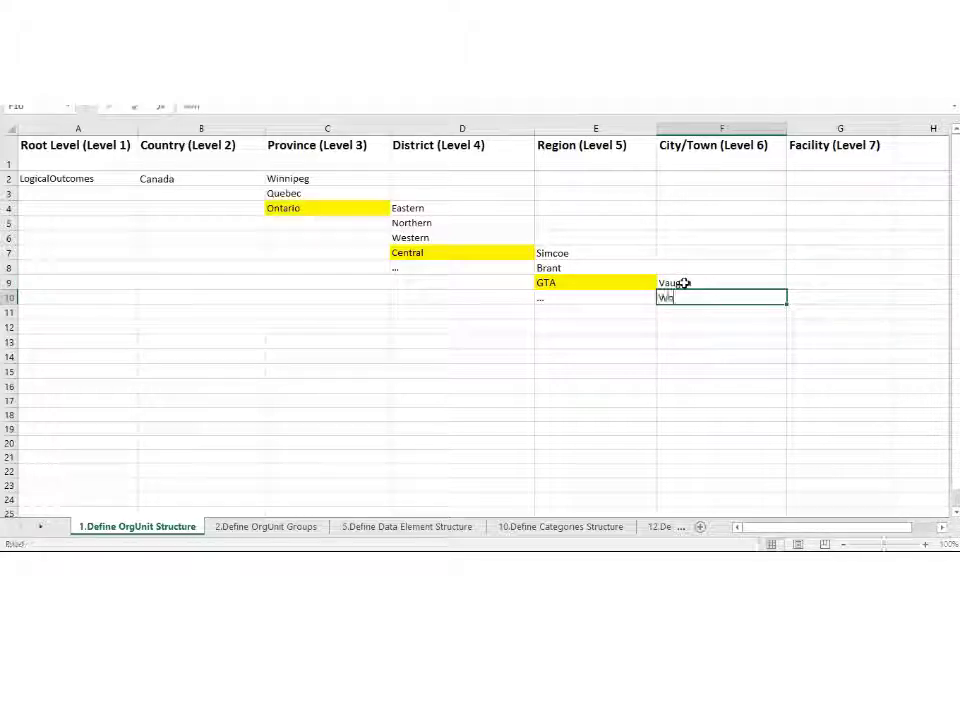
{"action": "type", "text": "itny"}
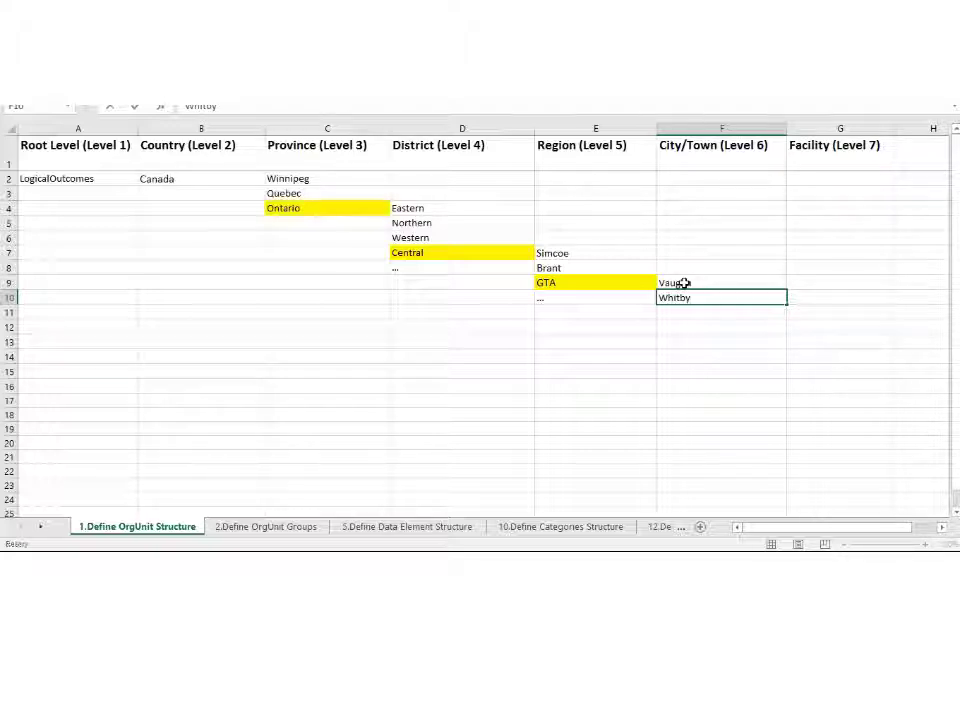
{"action": "key", "text": "Return"}
{"action": "type", "text": "Toronto"}
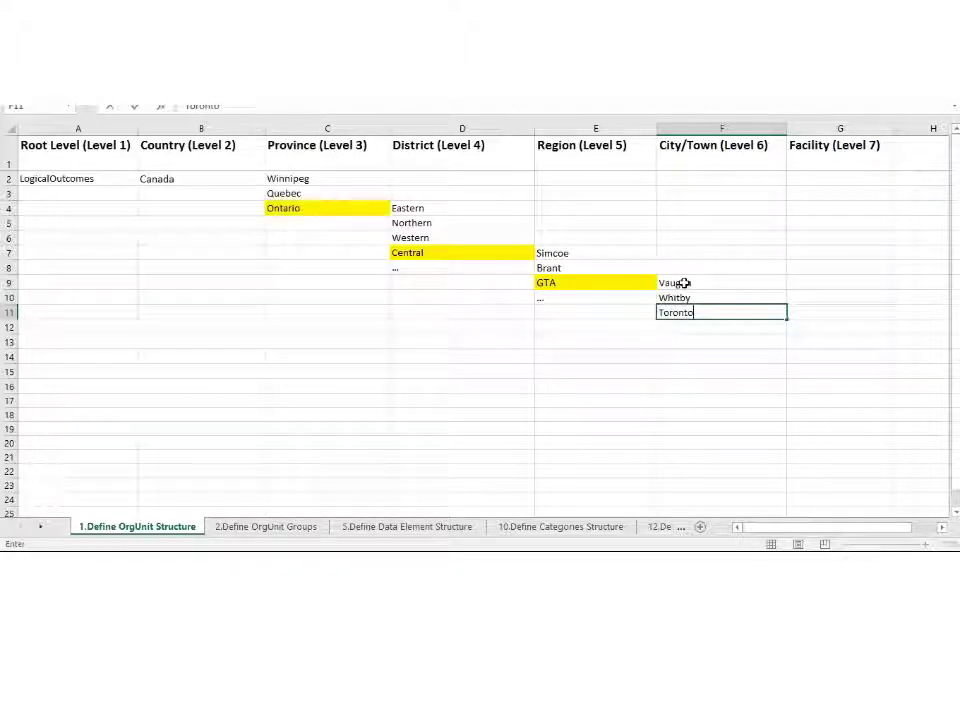
{"action": "key", "text": "Return"}
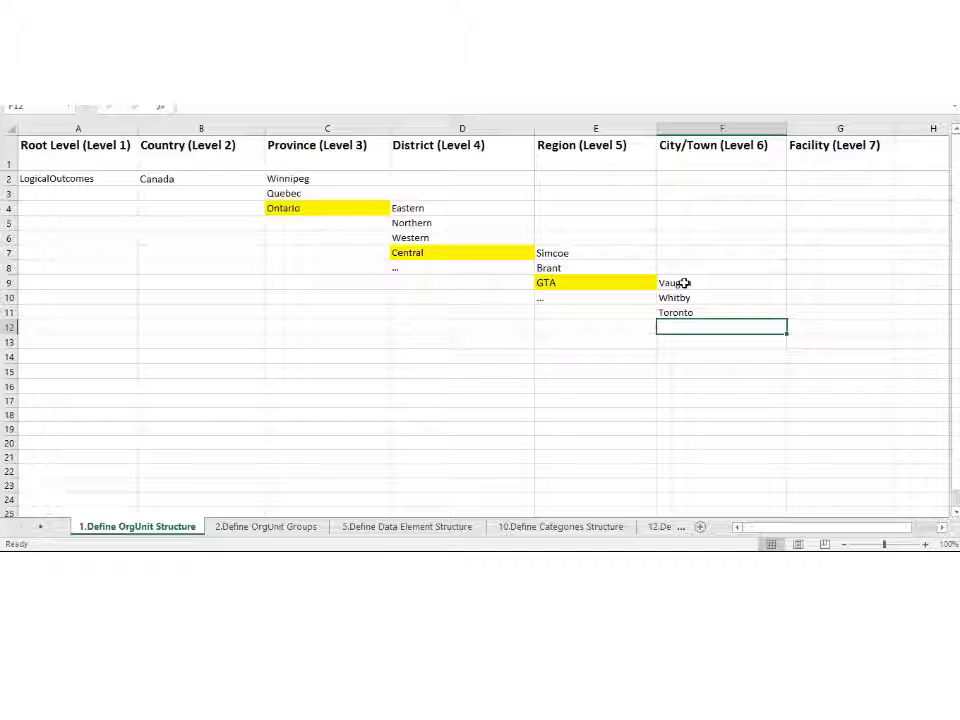
{"action": "type", "text": "..."}
Highlight the Toronto city cell in yellow
{"action": "key", "text": "Up"}
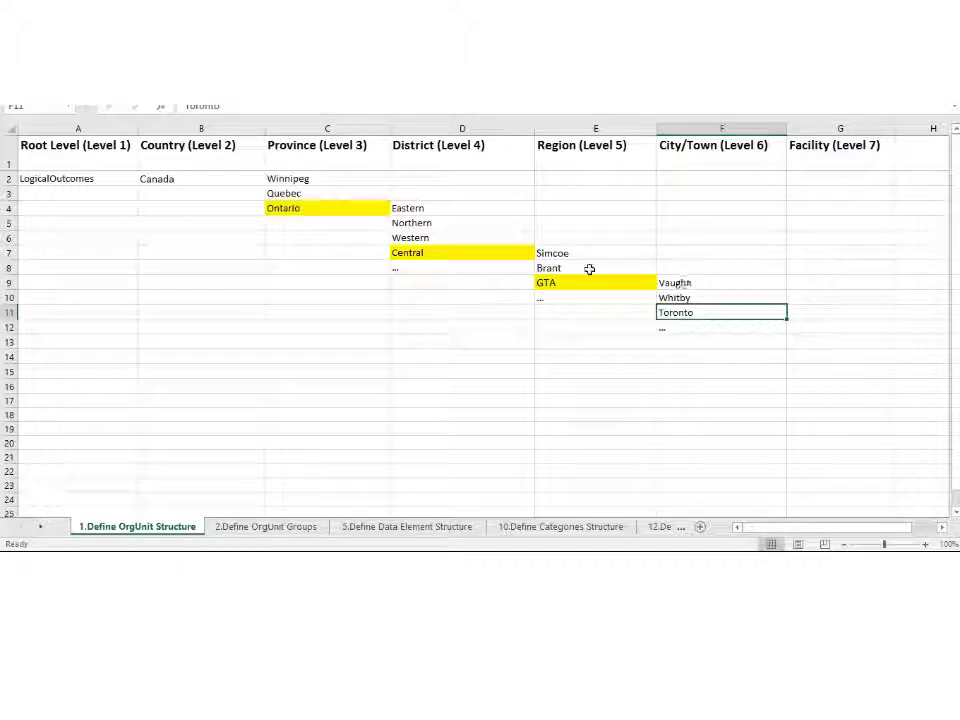
{"action": "left_click", "coordinate": [198, 112]}
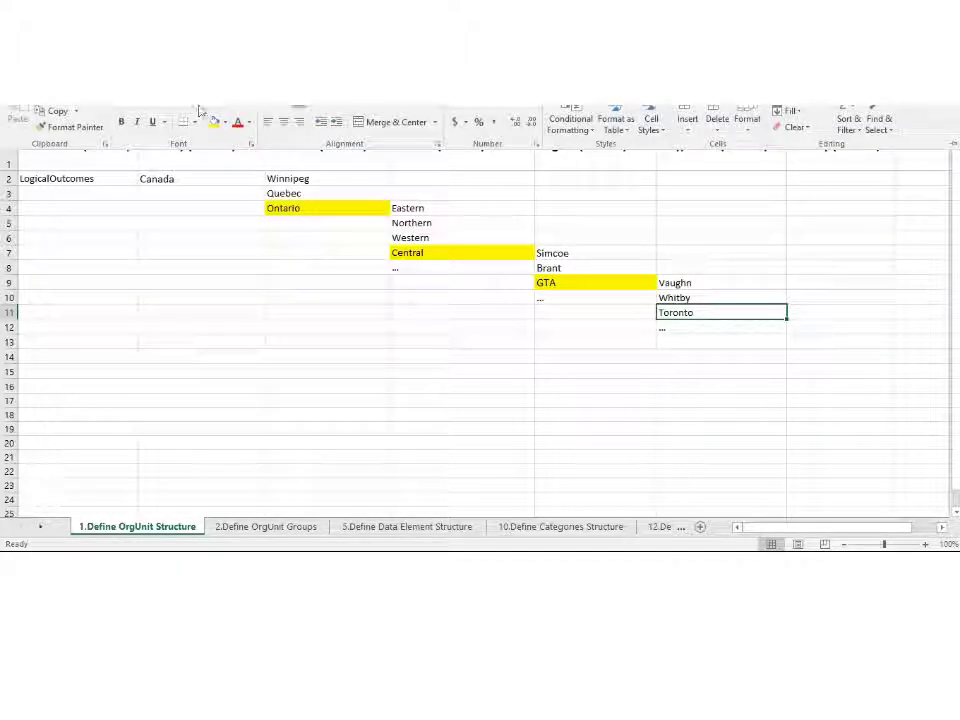
{"action": "left_click", "coordinate": [214, 121]}
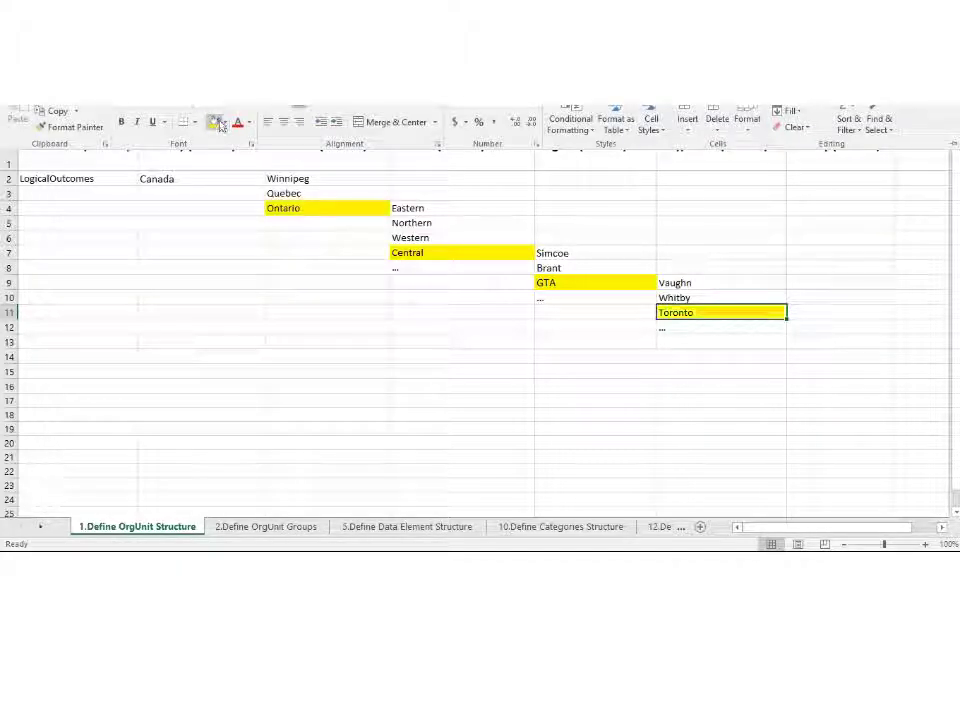
List Downview S.S, Central Tech. and the placeholder "..." in the Facility (Level 7) column, starting in the Toronto row
{"action": "left_click", "coordinate": [831, 308]}
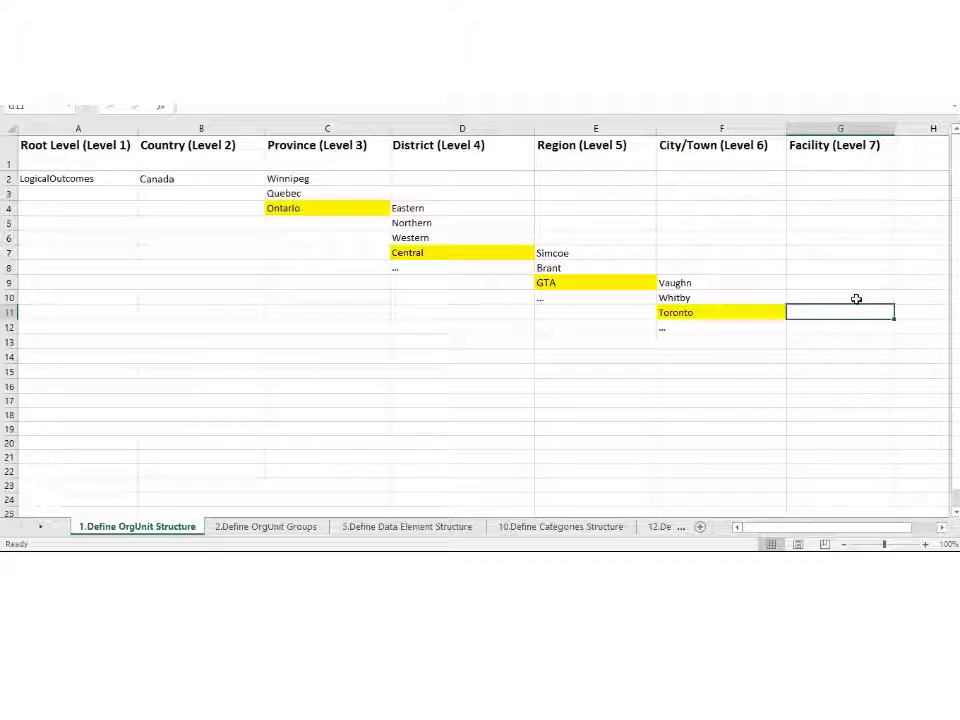
{"action": "type", "text": "Downview"}
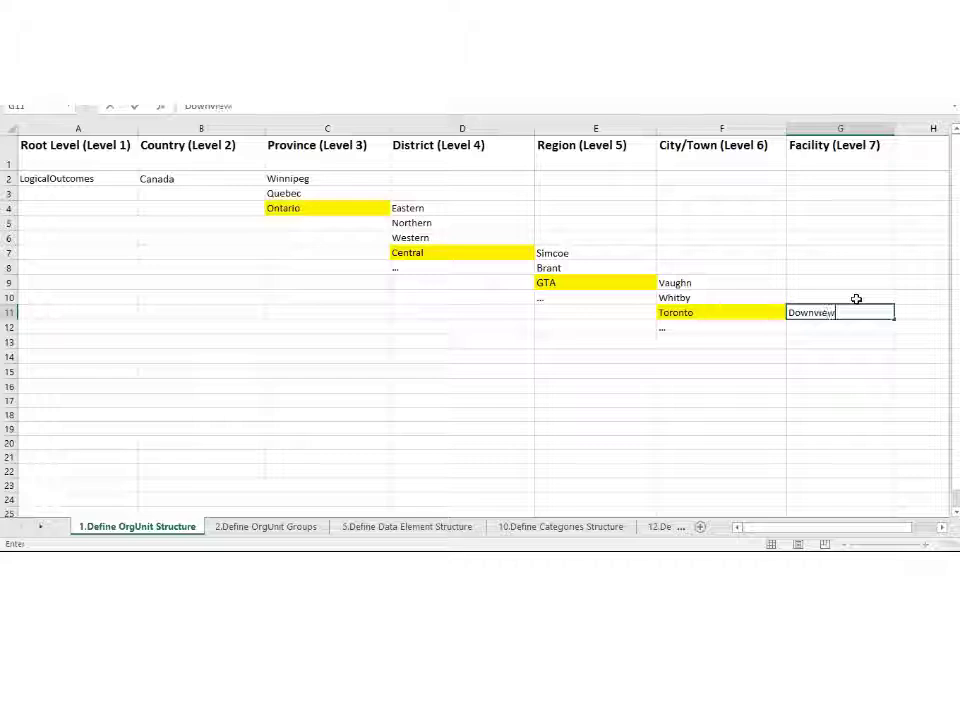
{"action": "type", "text": " S.S"}
{"action": "key", "text": "Return"}
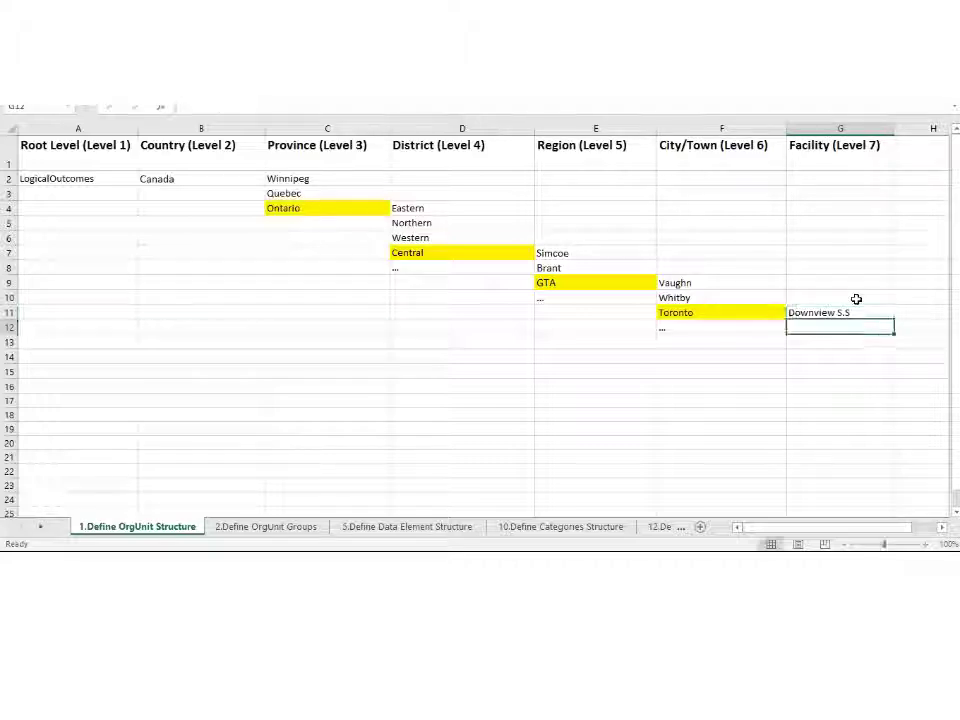
{"action": "type", "text": "Central Te"}
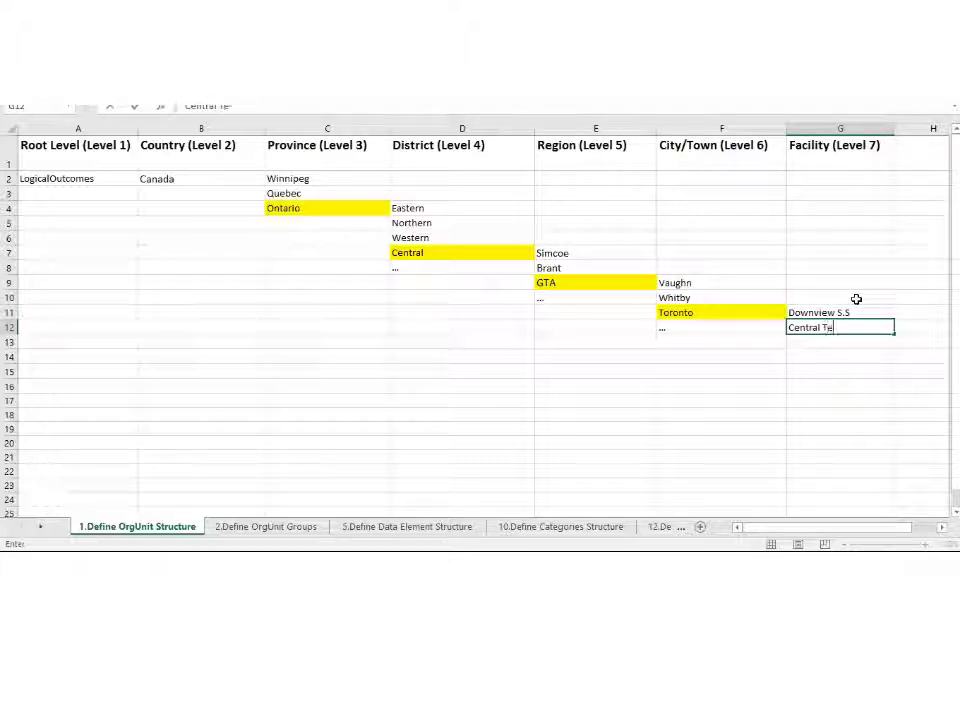
{"action": "type", "text": "ch"}
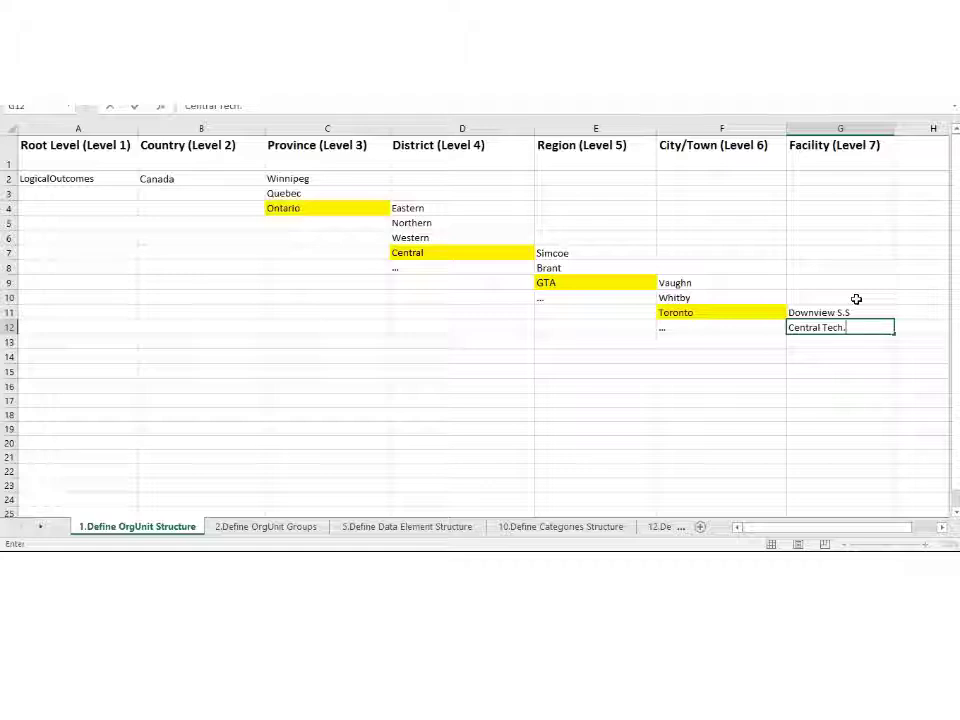
{"action": "type", "text": "."}
{"action": "key", "text": "Tab"}
{"action": "key", "text": "Return"}
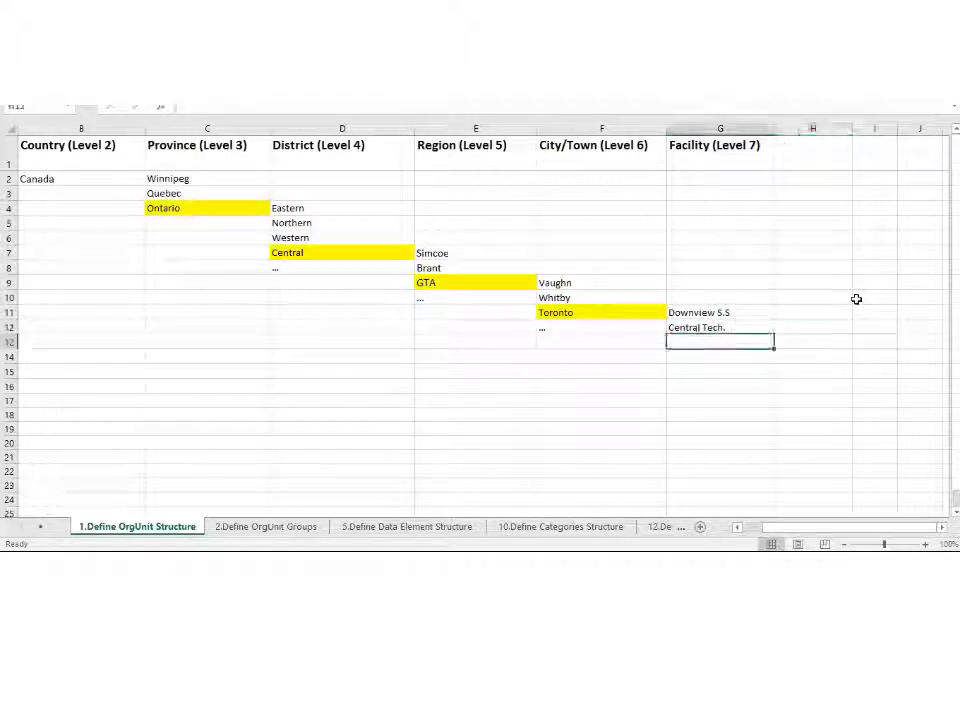
{"action": "type", "text": "..."}
{"action": "key", "text": "Left"}
{"action": "key", "text": "Left"}
{"action": "key", "text": "Left"}
{"action": "key", "text": "Left"}
{"action": "key", "text": "Left"}
{"action": "key", "text": "Left"}
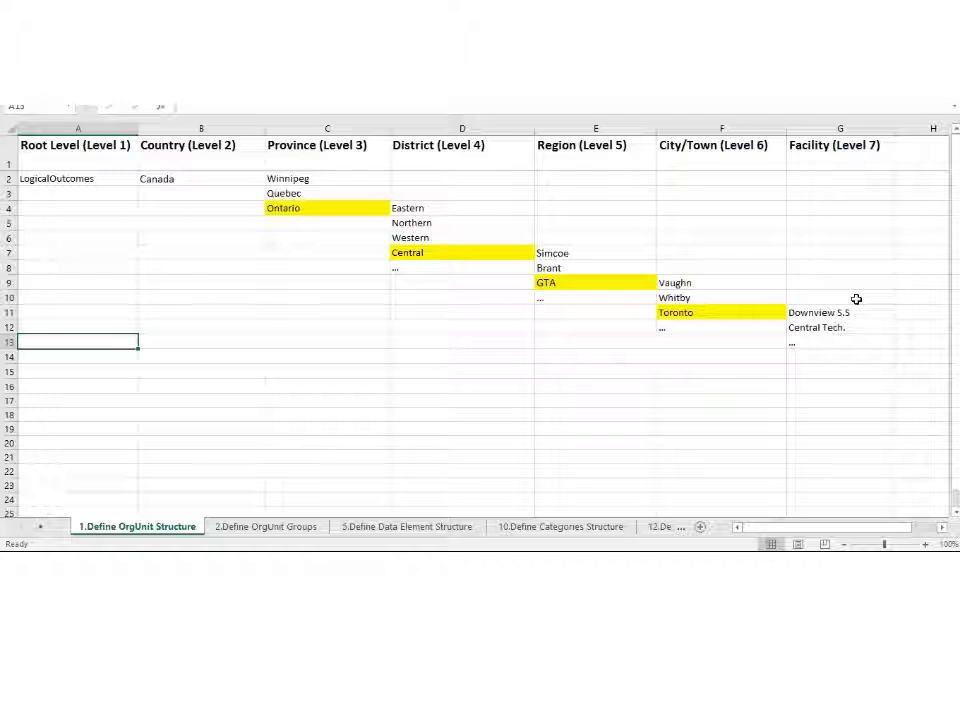
{"action": "key", "text": "Up"}
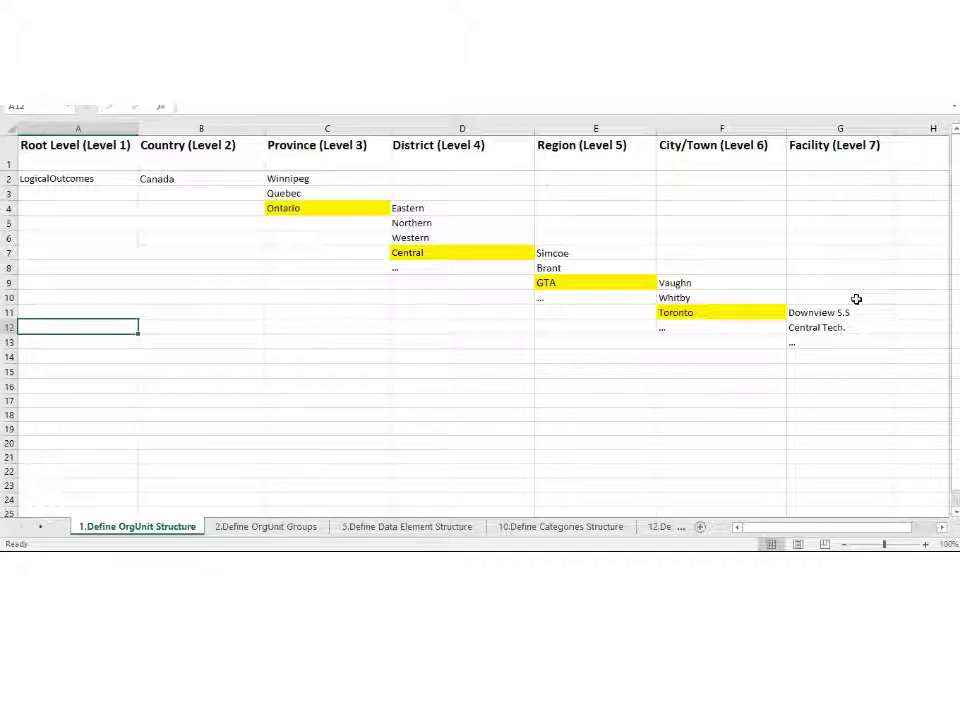